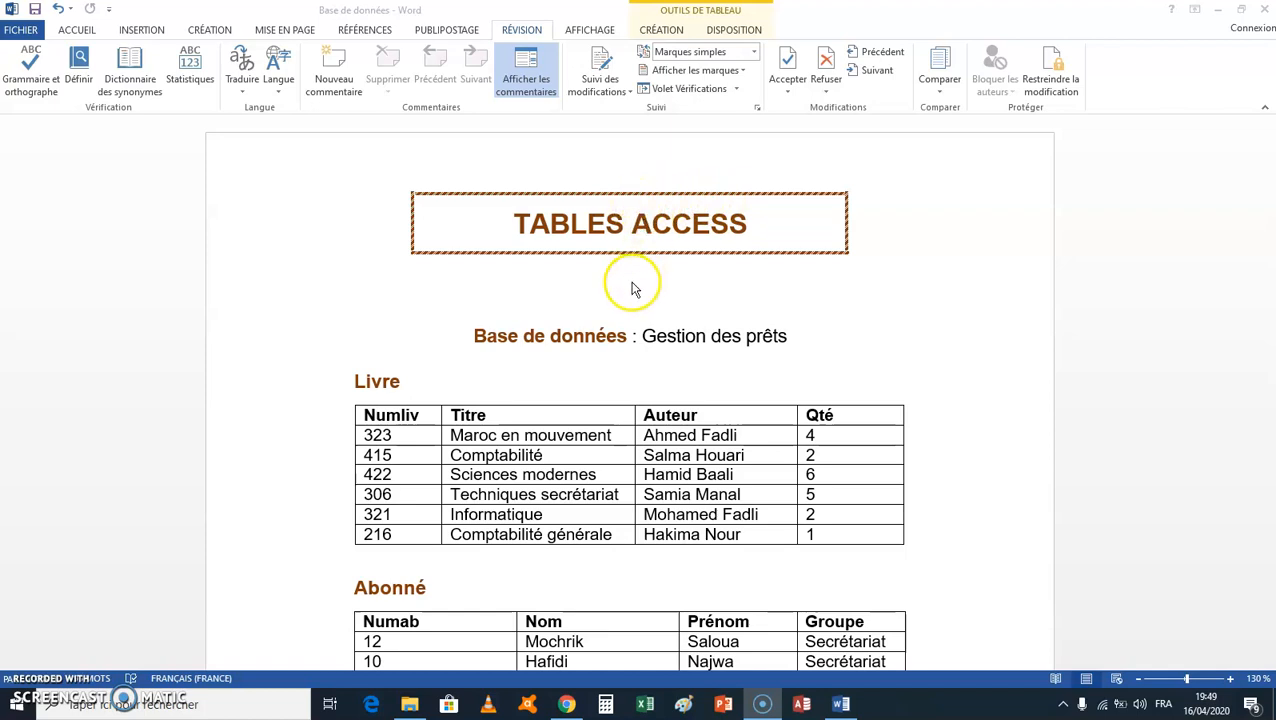
# Step: Review the Livre, Abonné and Prêt tables listed under the Gestion des prêts database in the Word document
pyautogui.scroll(-1, 631, 291)
pyautogui.scroll(-1, 632, 290)
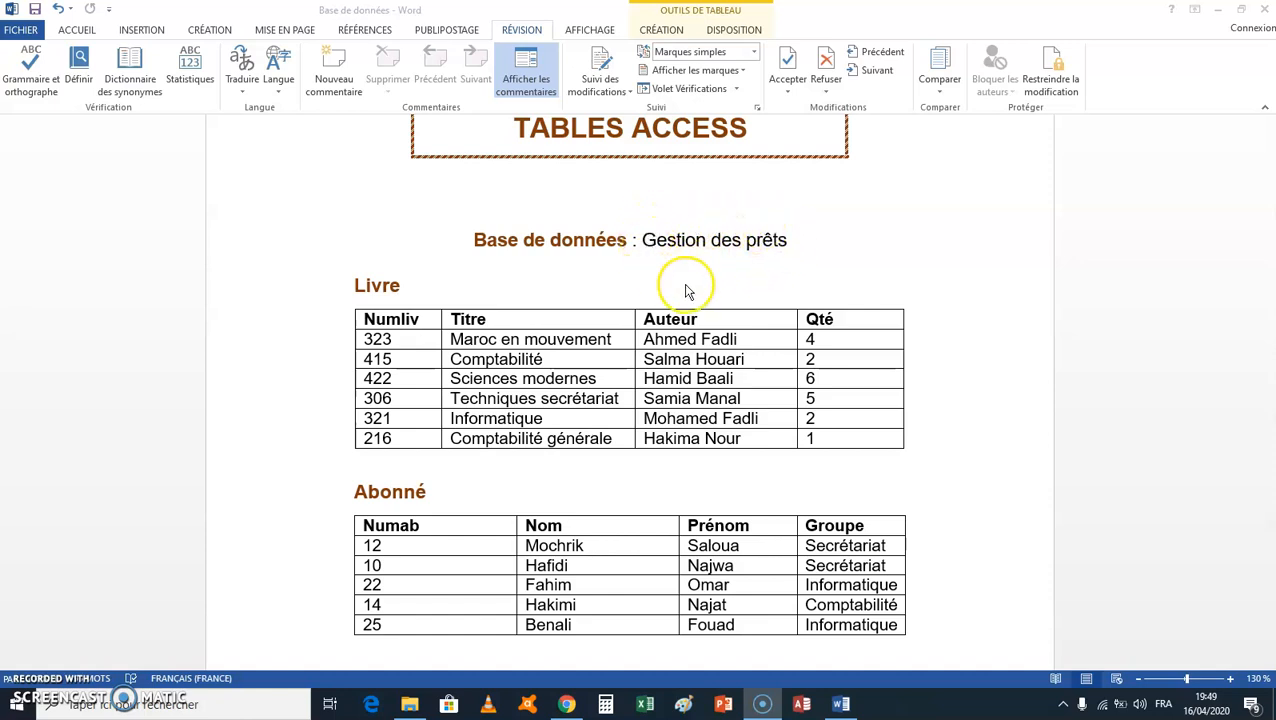
pyautogui.scroll(1, 688, 287)
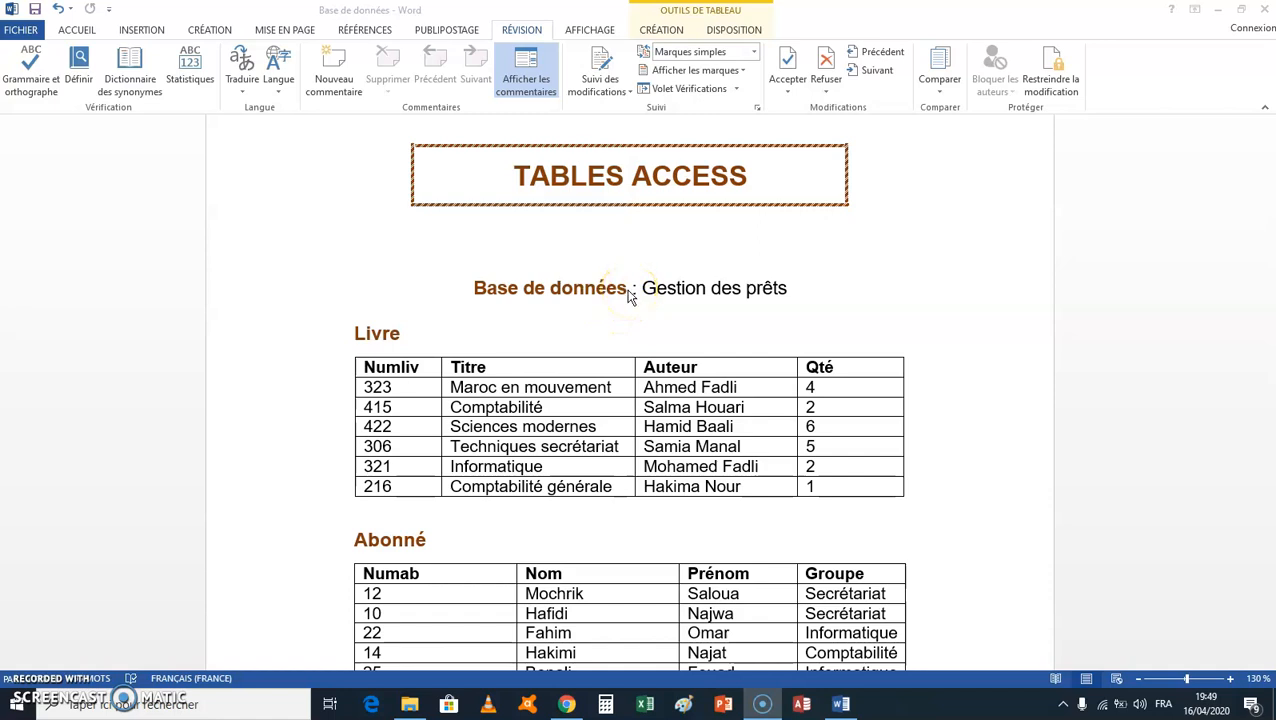
pyautogui.scroll(-1, 629, 297)
pyautogui.scroll(-2, 620, 296)
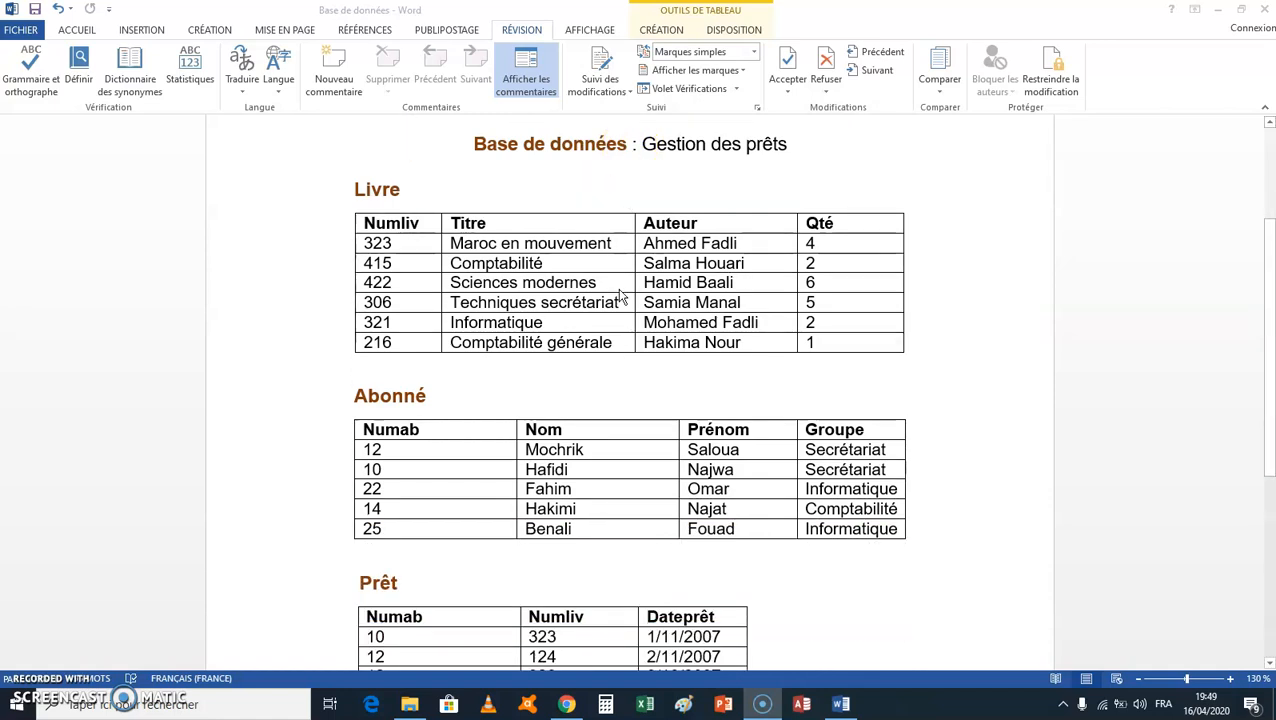
pyautogui.scroll(-2, 607, 297)
pyautogui.scroll(1, 606, 297)
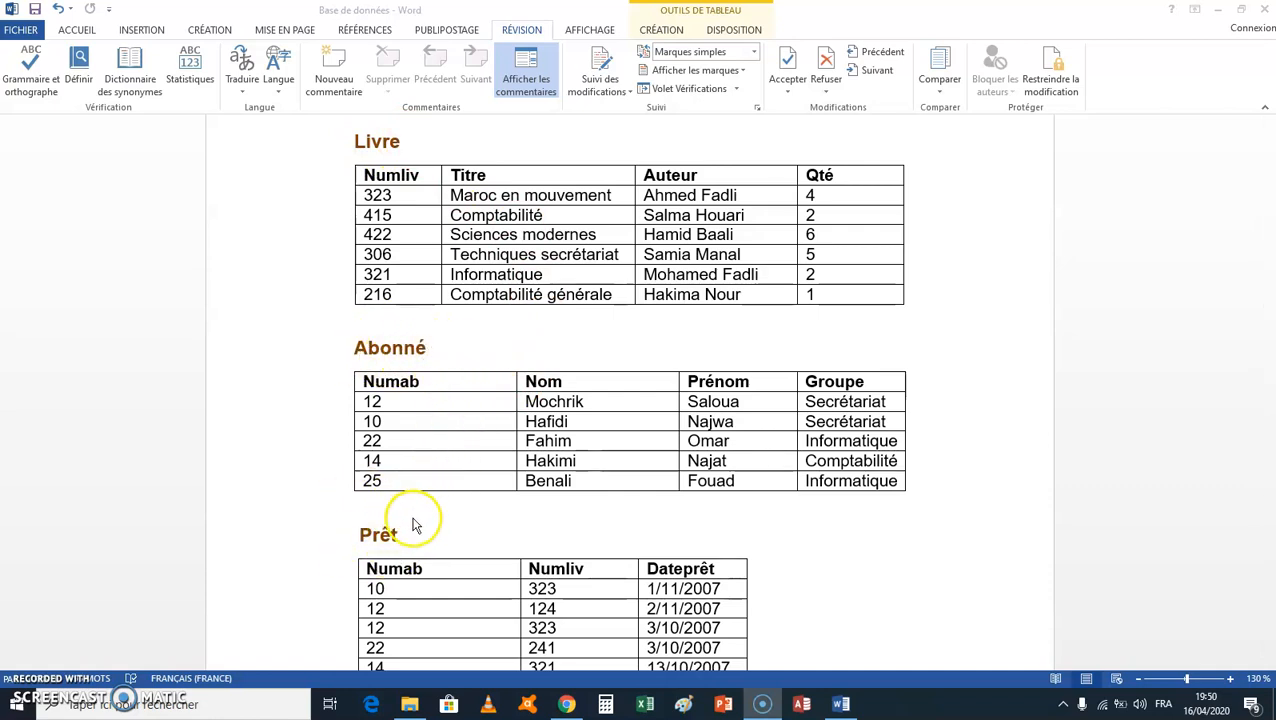
pyautogui.scroll(2, 424, 484)
pyautogui.scroll(1, 424, 484)
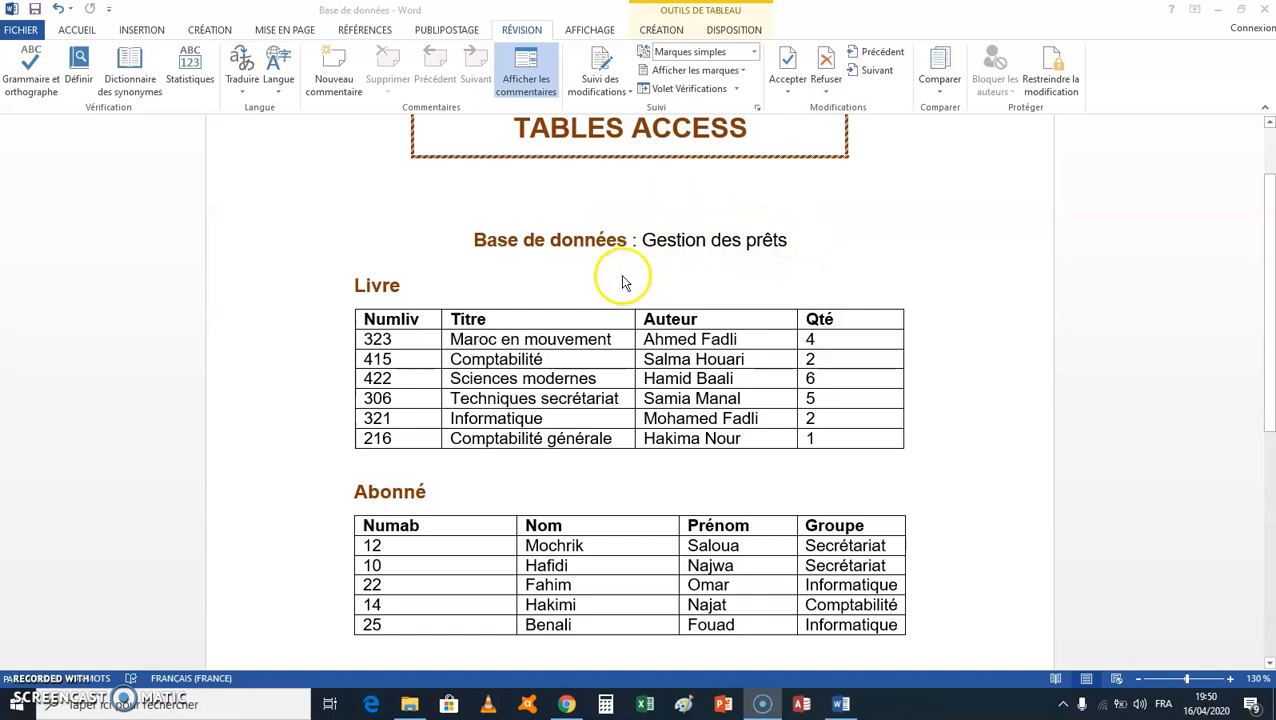
pyautogui.scroll(-1, 552, 284)
pyautogui.scroll(-1, 548, 284)
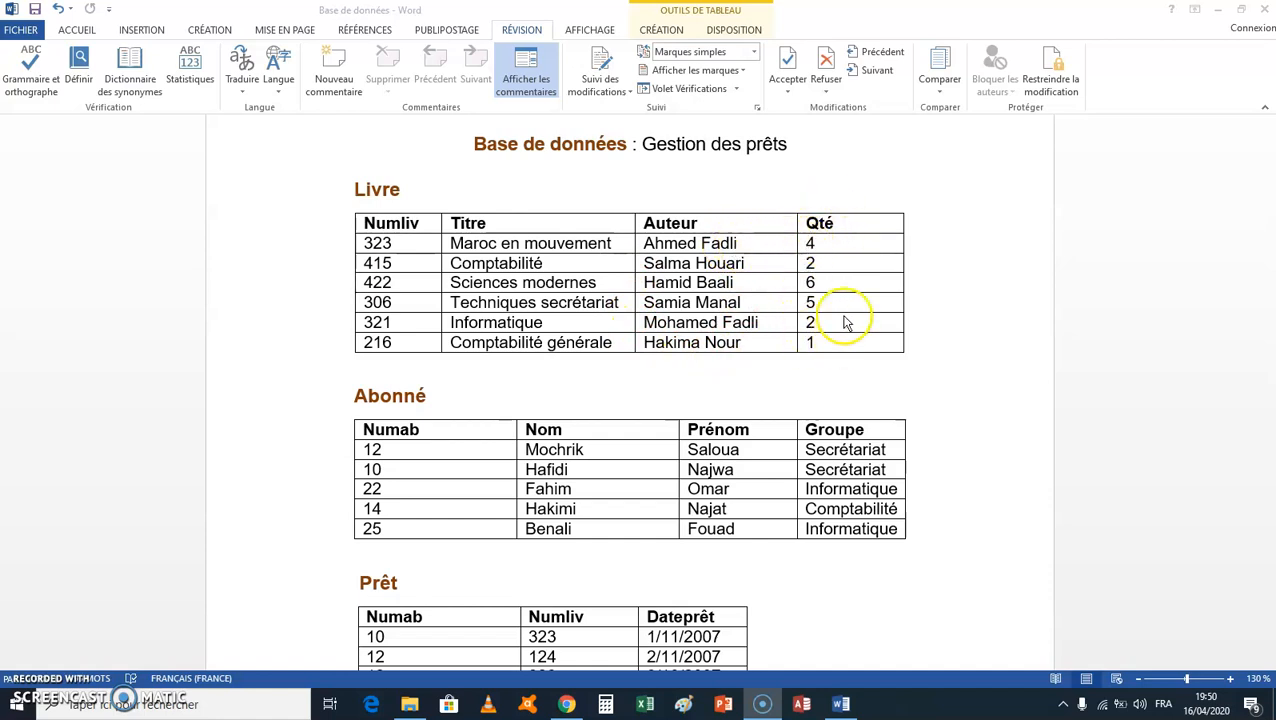
pyautogui.scroll(-2, 767, 277)
pyautogui.scroll(-3, 767, 277)
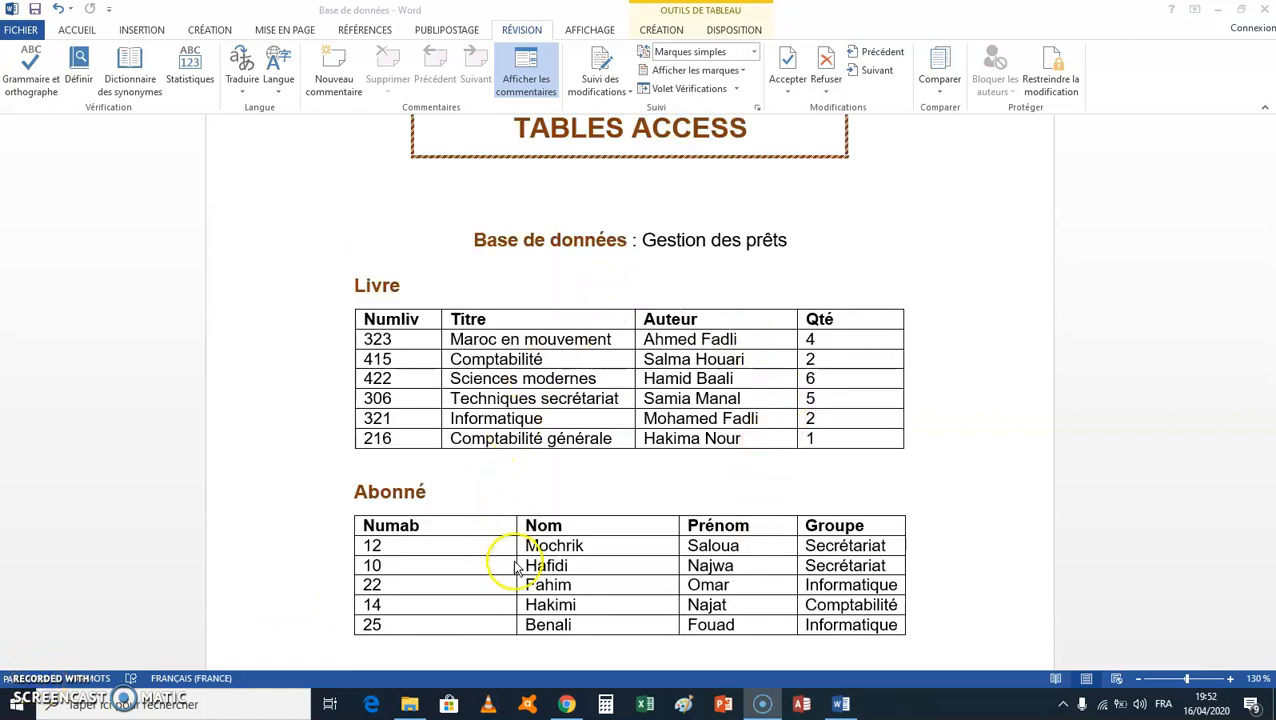
# Step: Switch to Access to start a blank desktop database, and copy the database name "Gestion des prêts" from the Word document
pyautogui.click(804, 705)
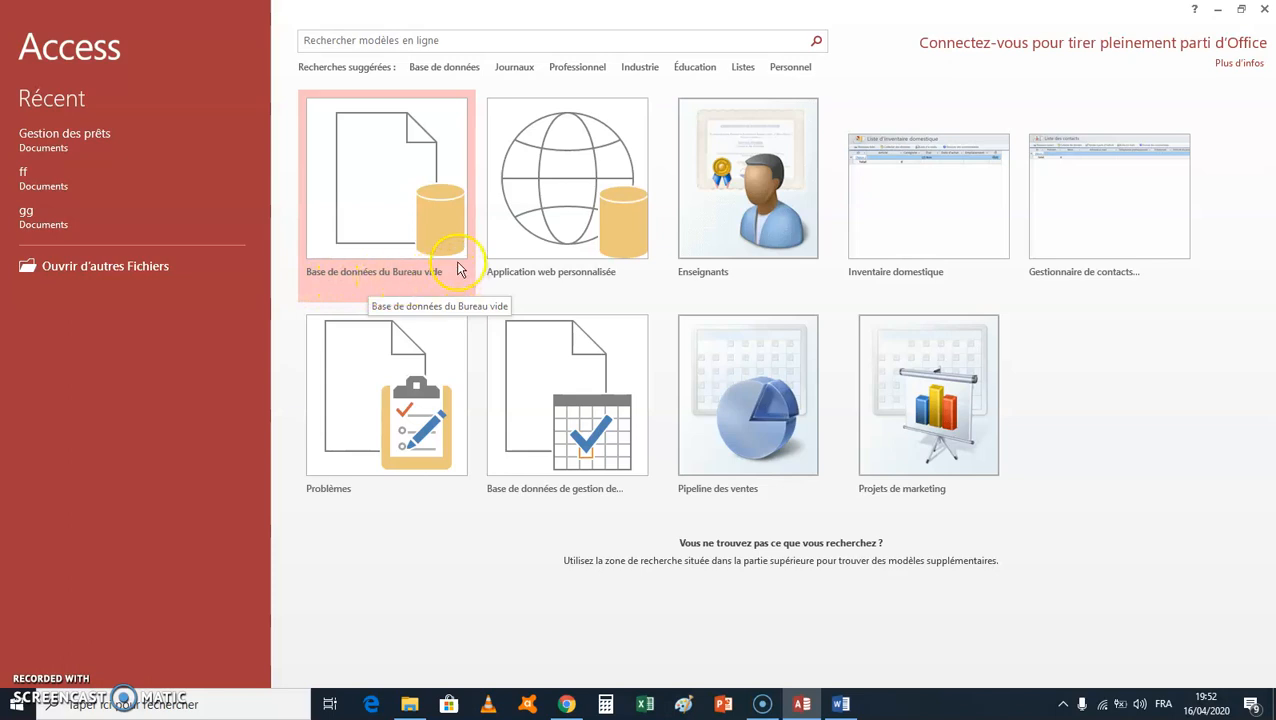
pyautogui.click(391, 181)
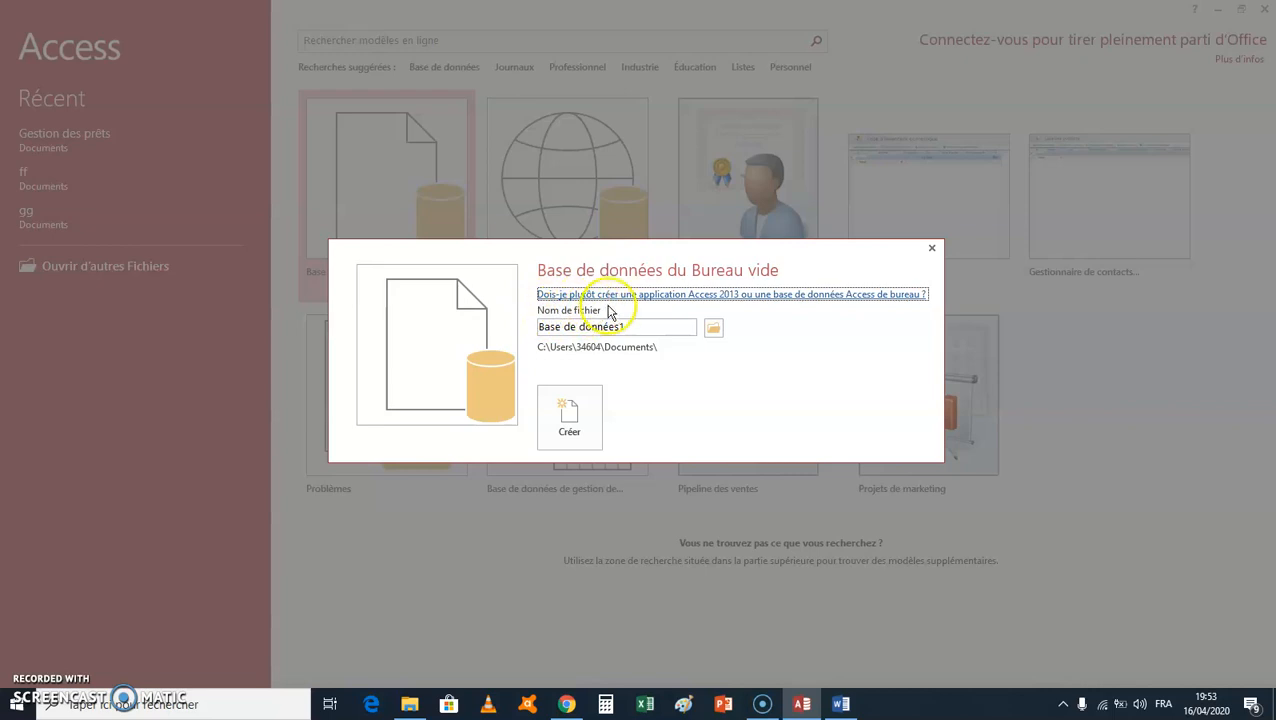
pyautogui.click(843, 706)
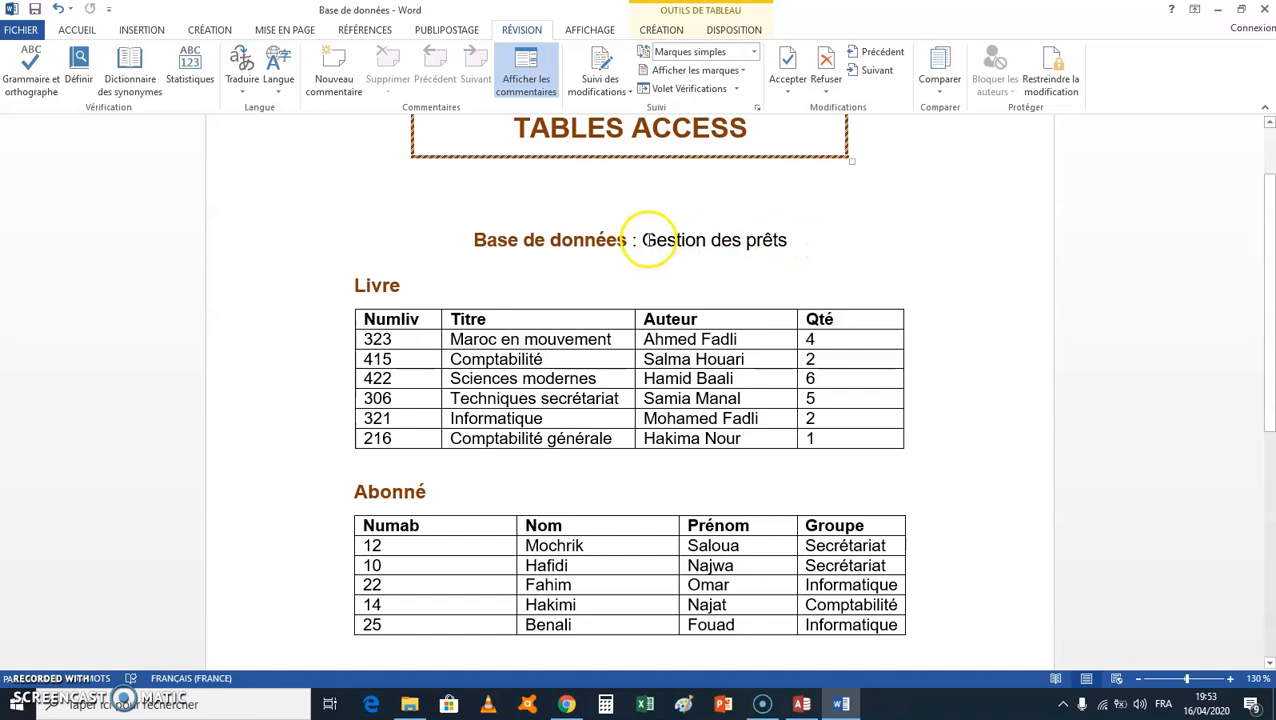
pyautogui.rightClick(772, 245)
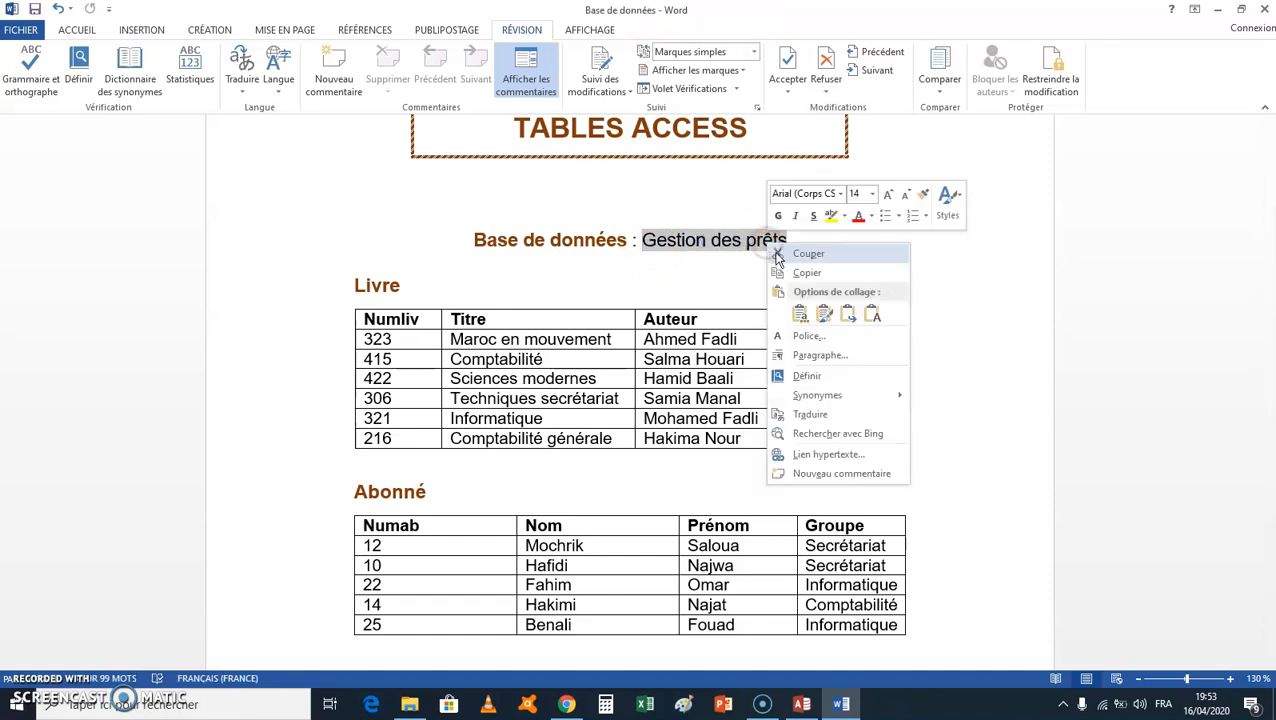
pyautogui.click(807, 274)
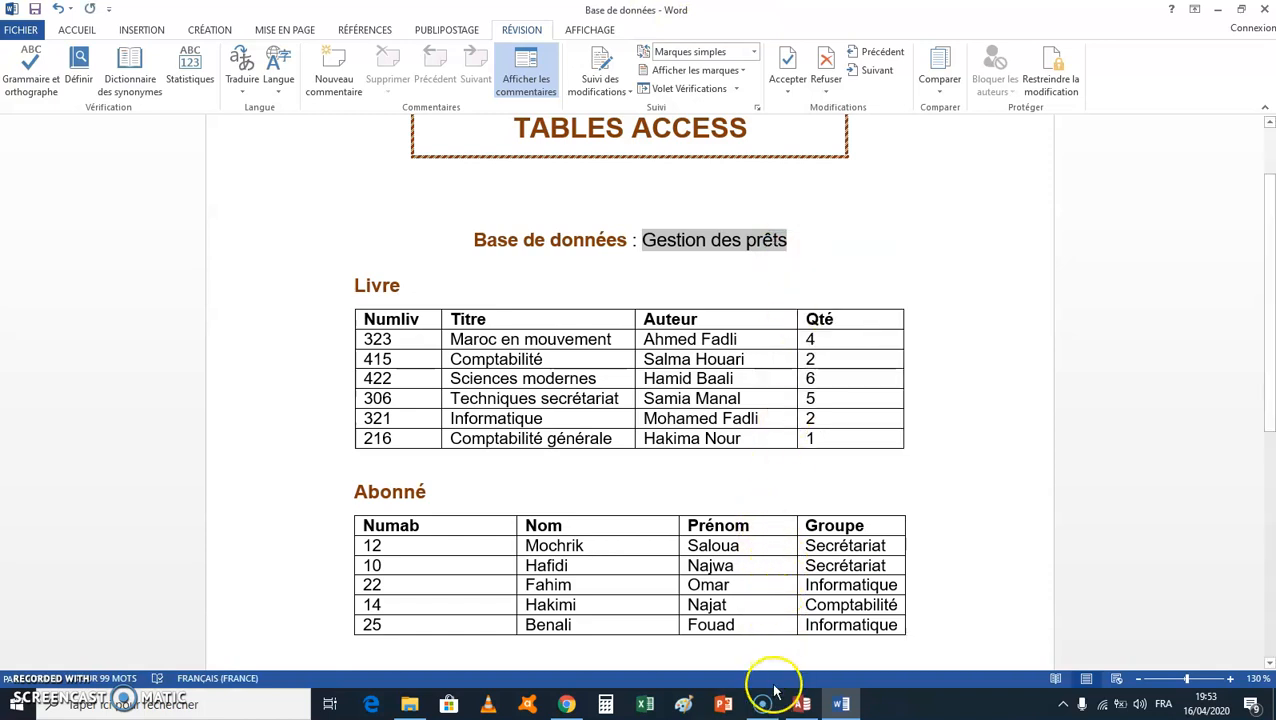
# Step: Return to Access, replace the default file name with the copied "Gestion des prêts" and create the database
pyautogui.click(801, 706)
pyautogui.tripleClick(604, 328)
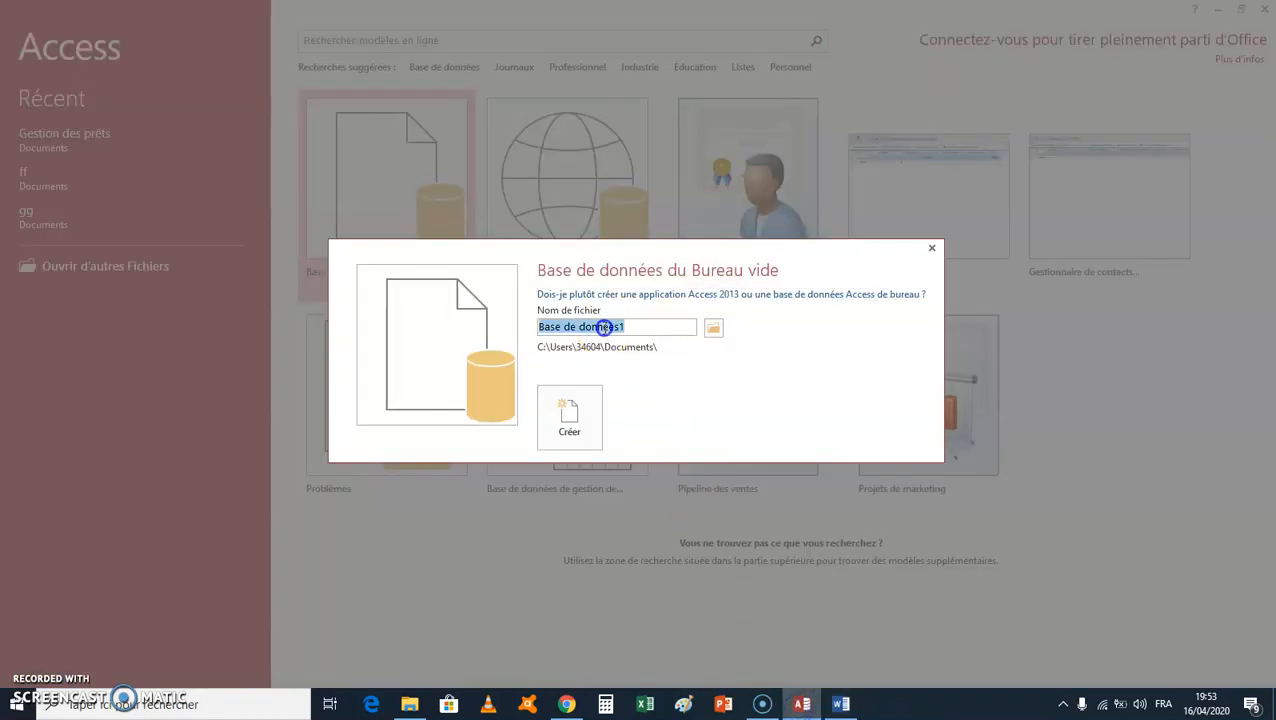
pyautogui.rightClick(601, 328)
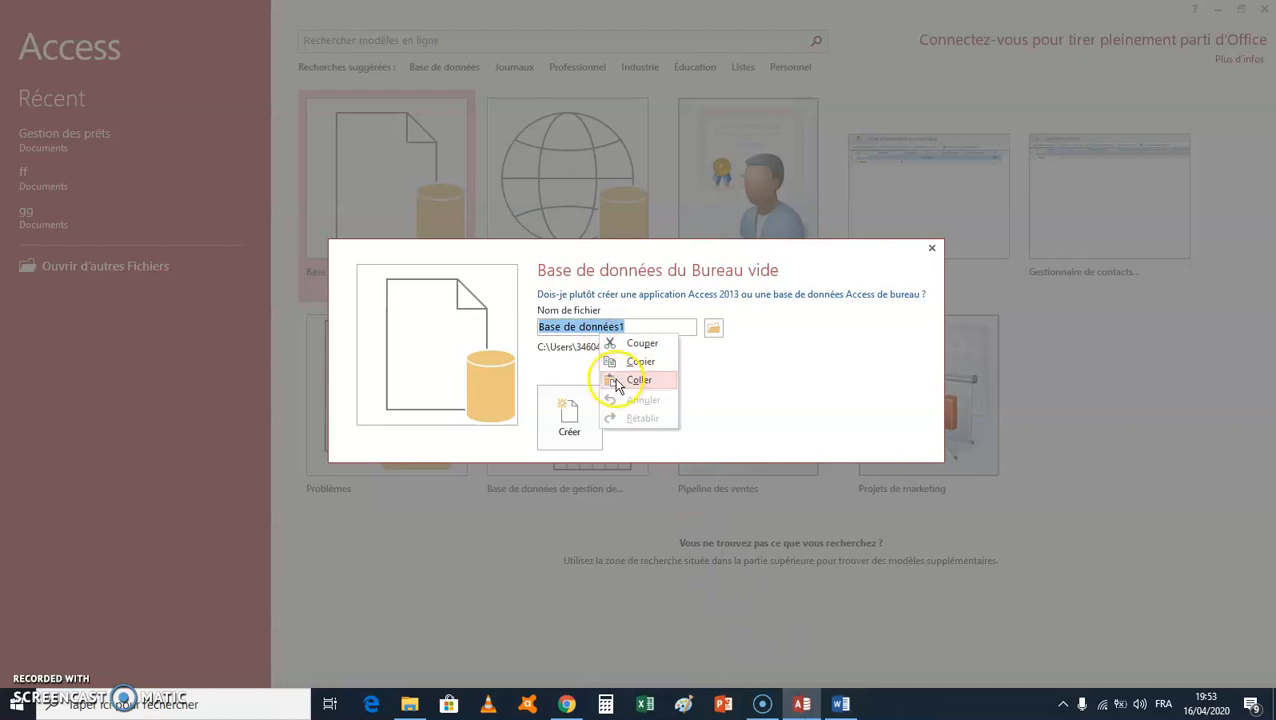
pyautogui.click(613, 380)
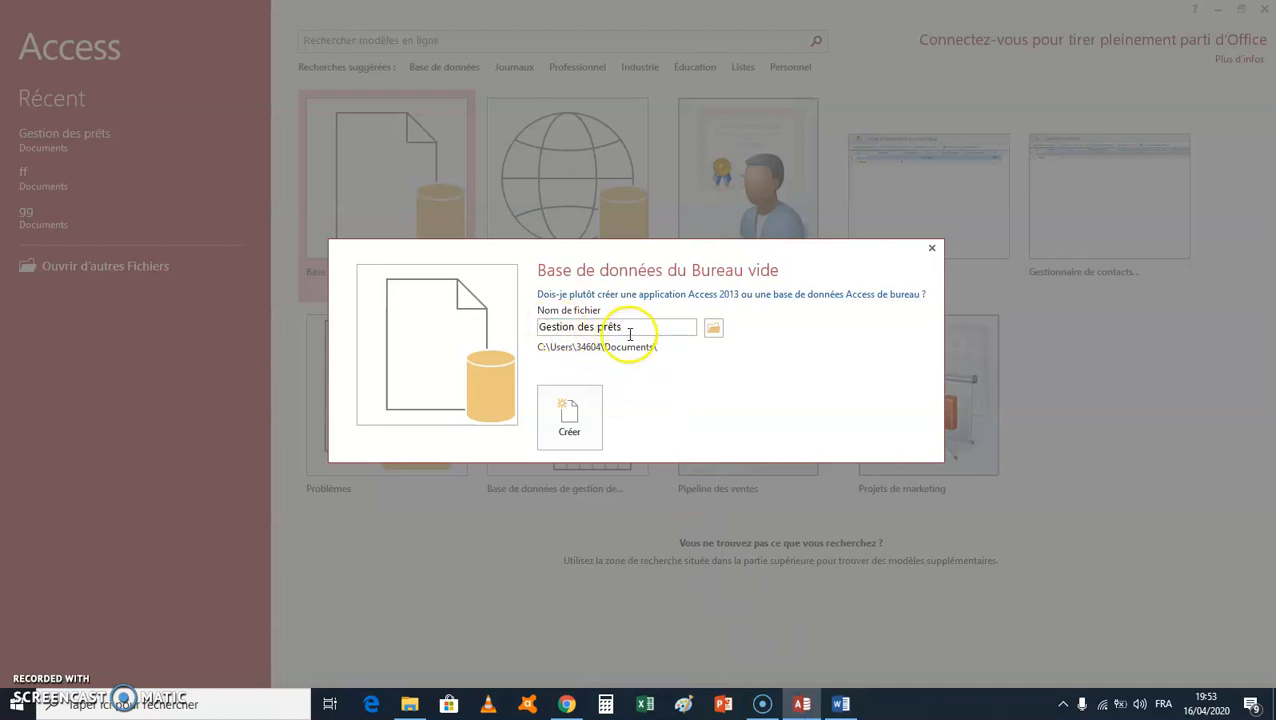
pyautogui.click(570, 419)
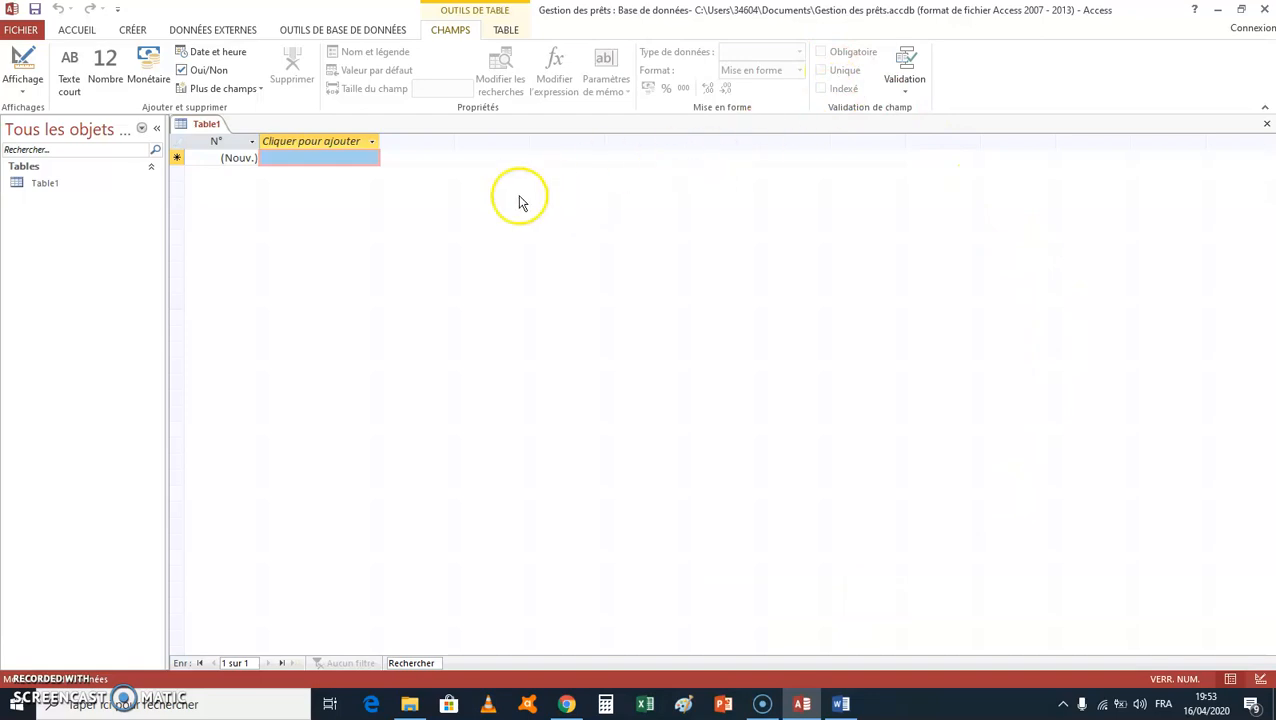
# Step: Close the default empty table and create a new table in design view
pyautogui.click(1267, 128)
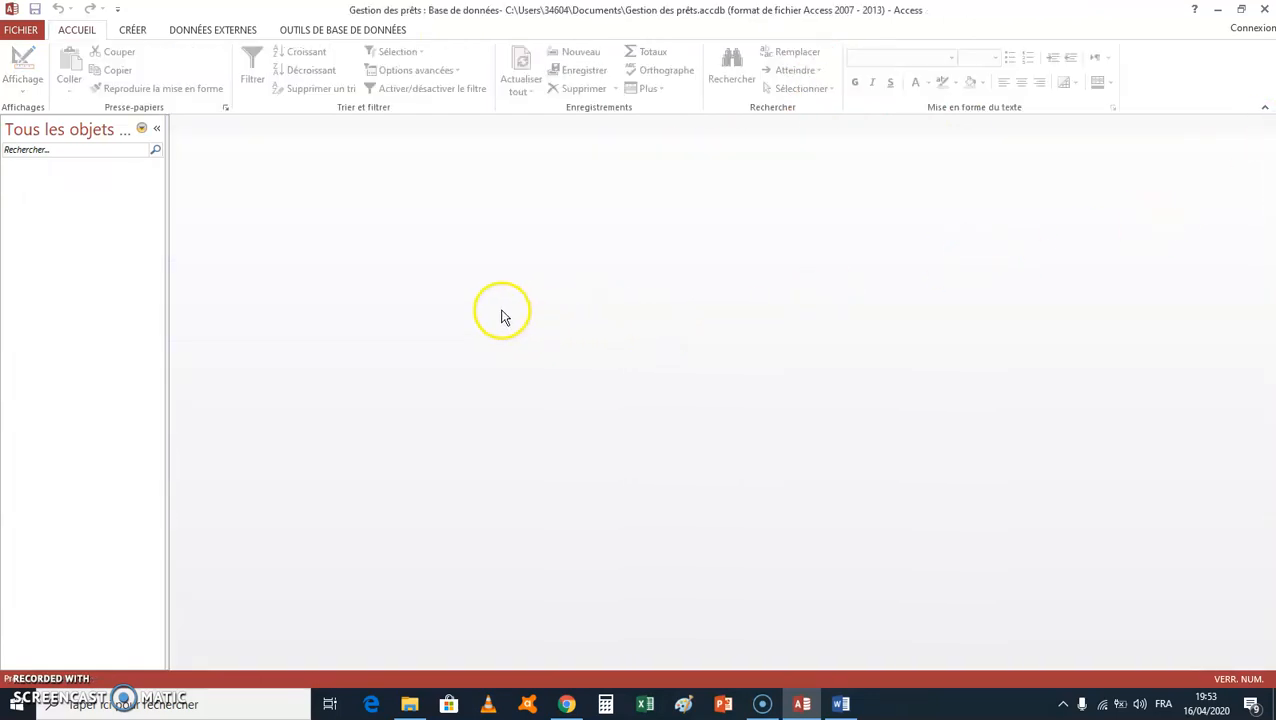
pyautogui.click(134, 31)
pyautogui.click(128, 72)
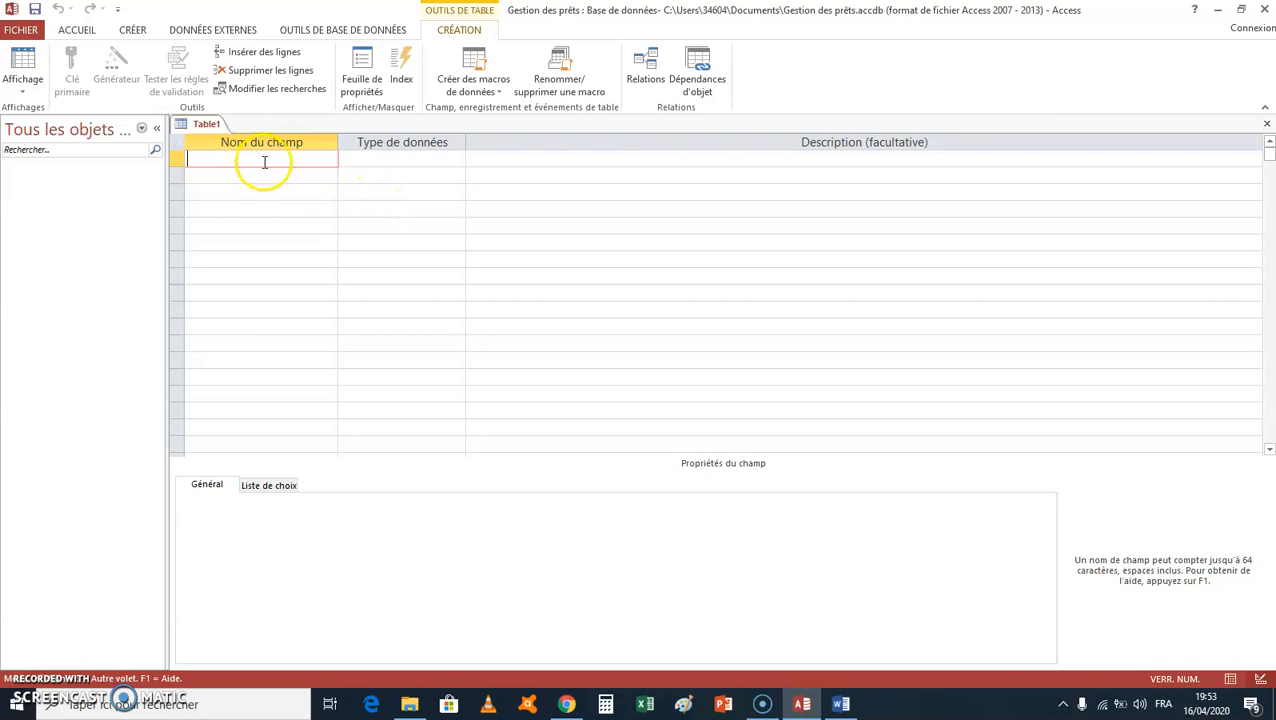
# Step: Copy the heading "Numliv" from the Livre table in Word and paste it as the first field name in Access
pyautogui.click(841, 702)
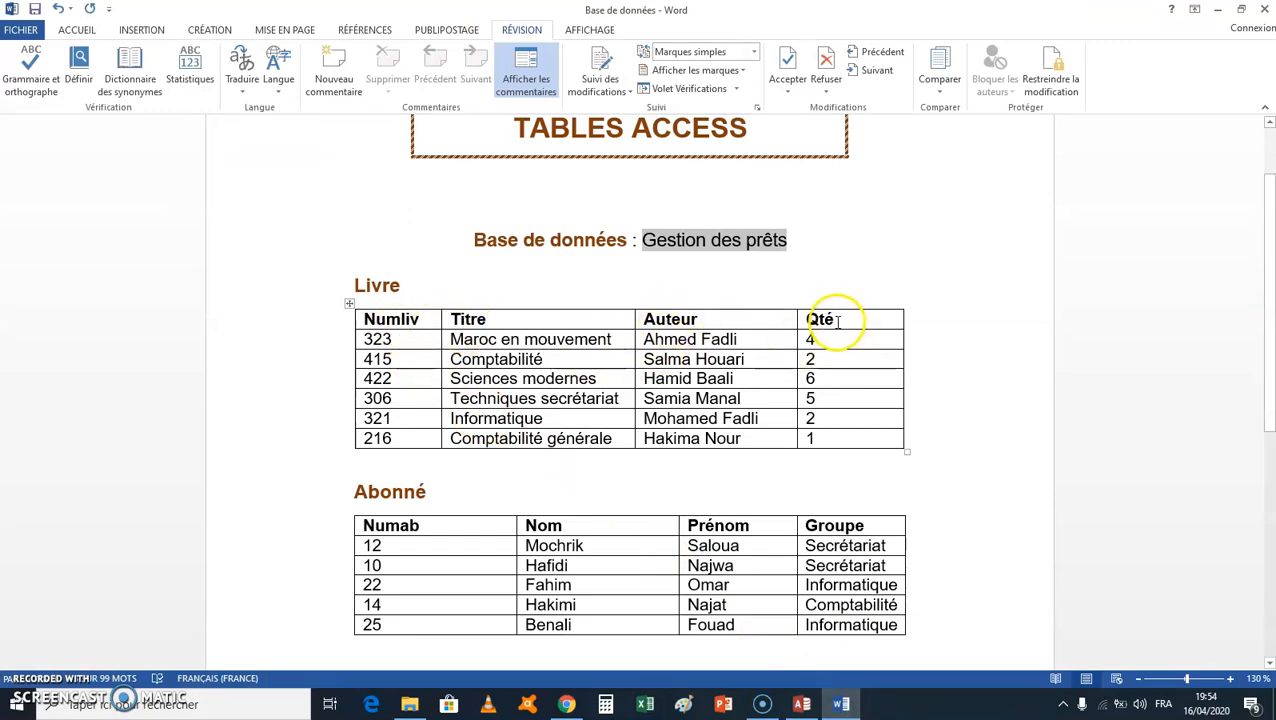
pyautogui.doubleClick(388, 319)
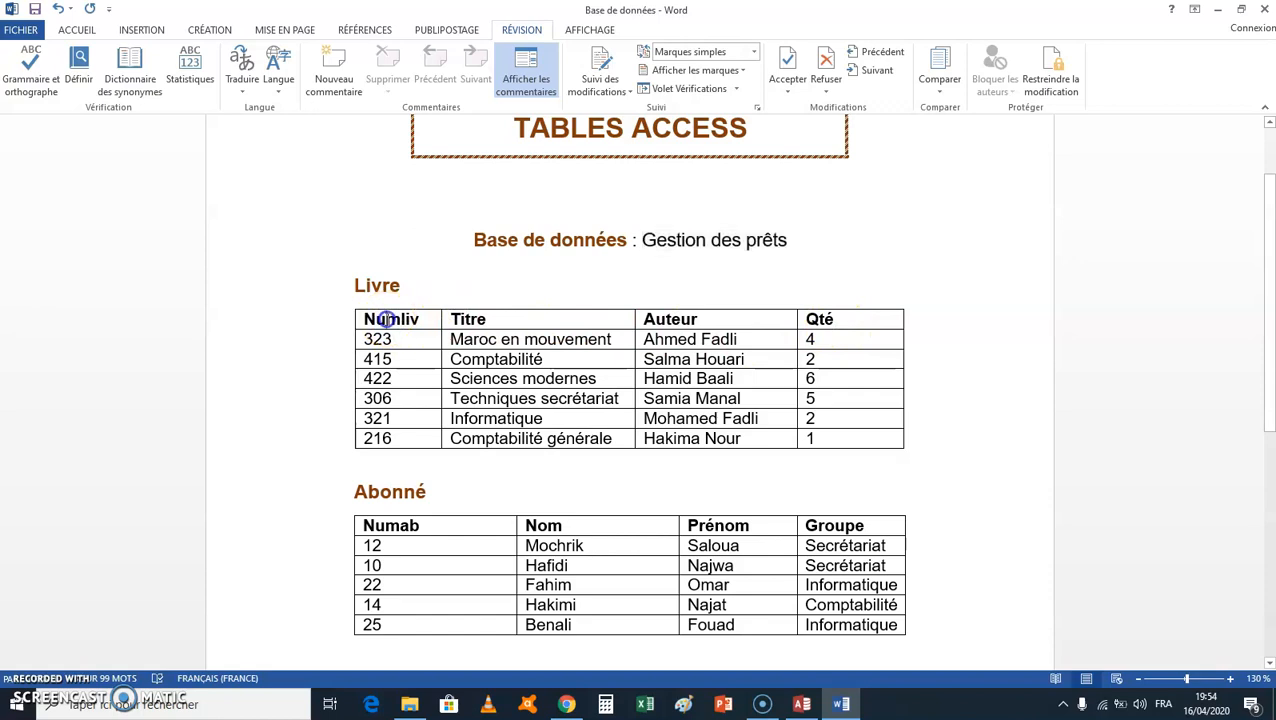
pyautogui.rightClick(390, 322)
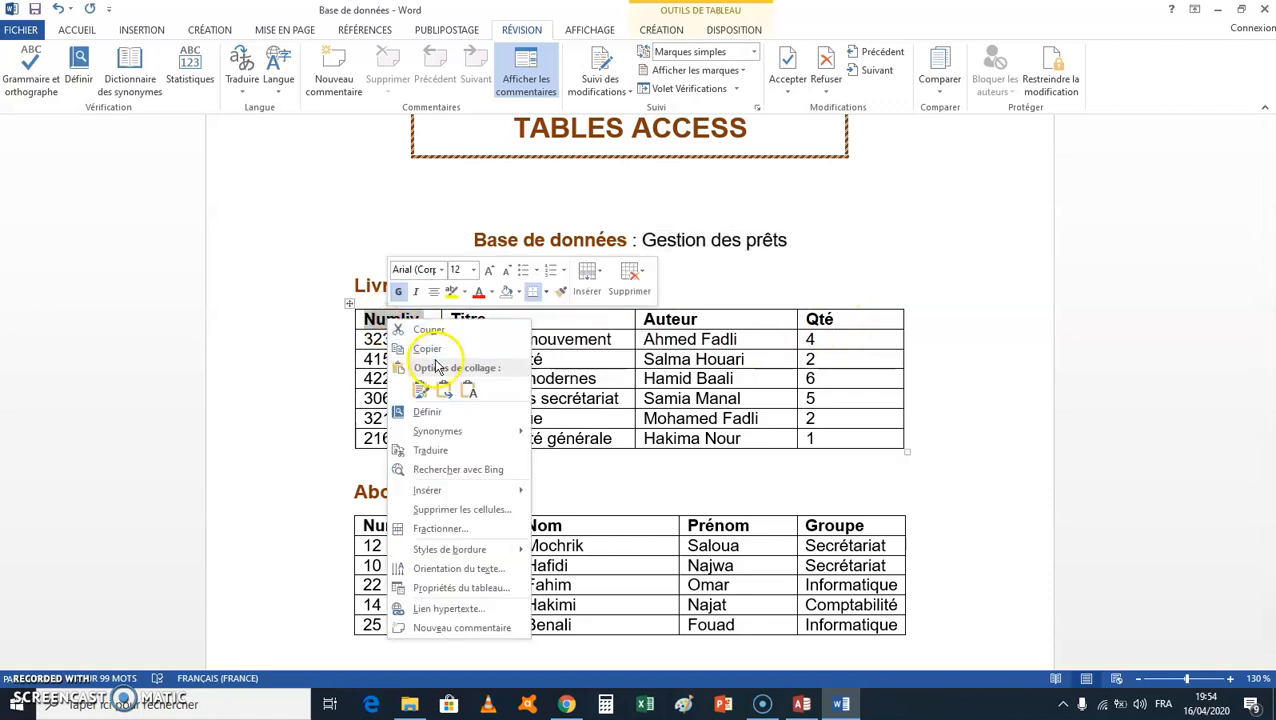
pyautogui.click(428, 349)
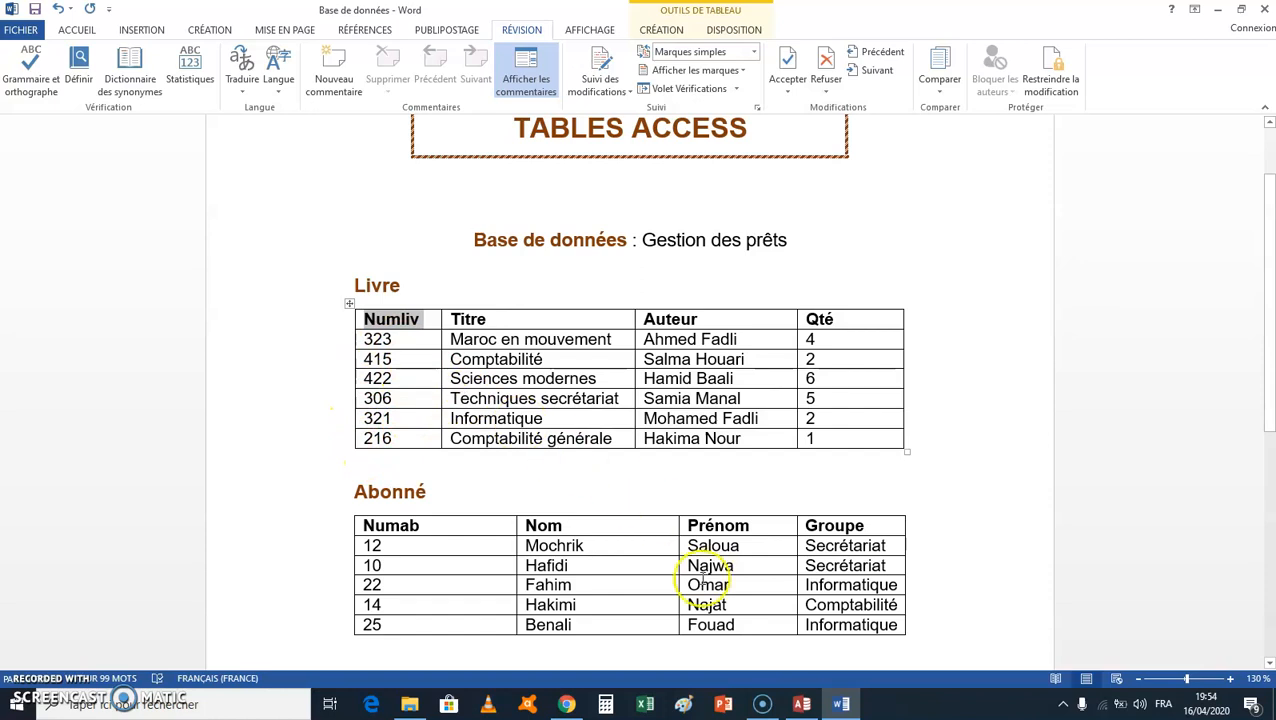
pyautogui.click(806, 705)
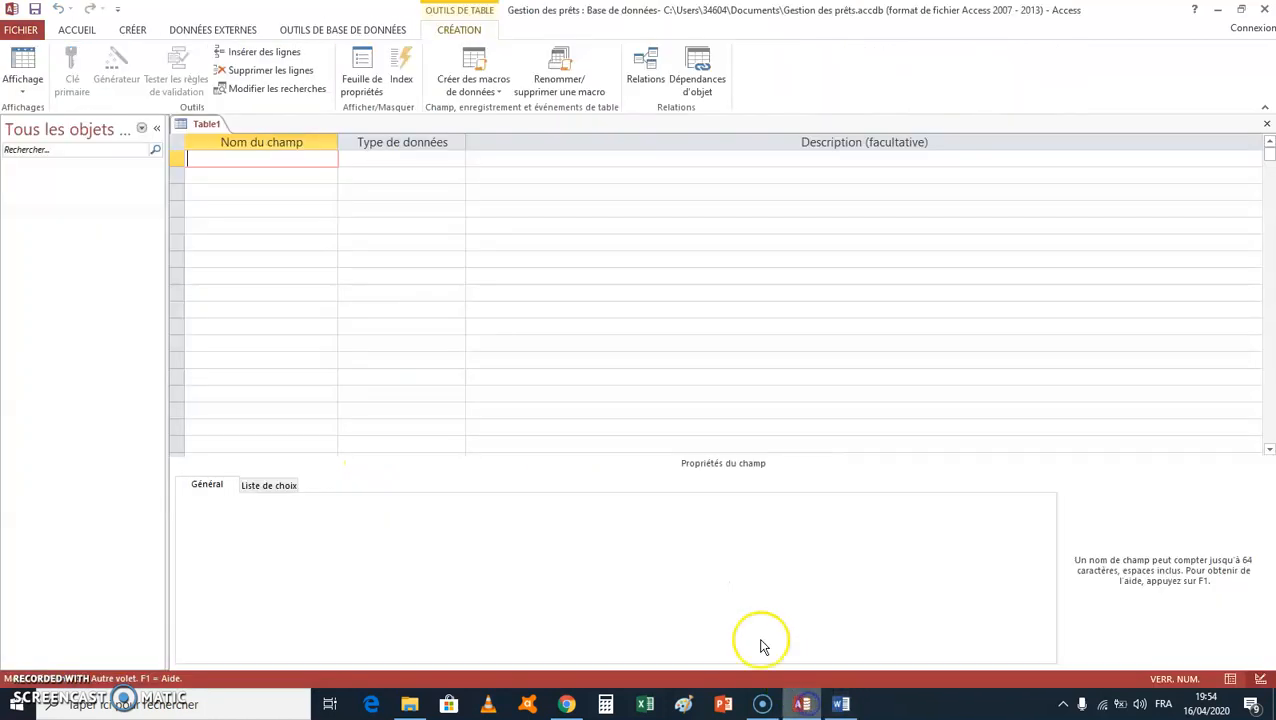
pyautogui.rightClick(296, 162)
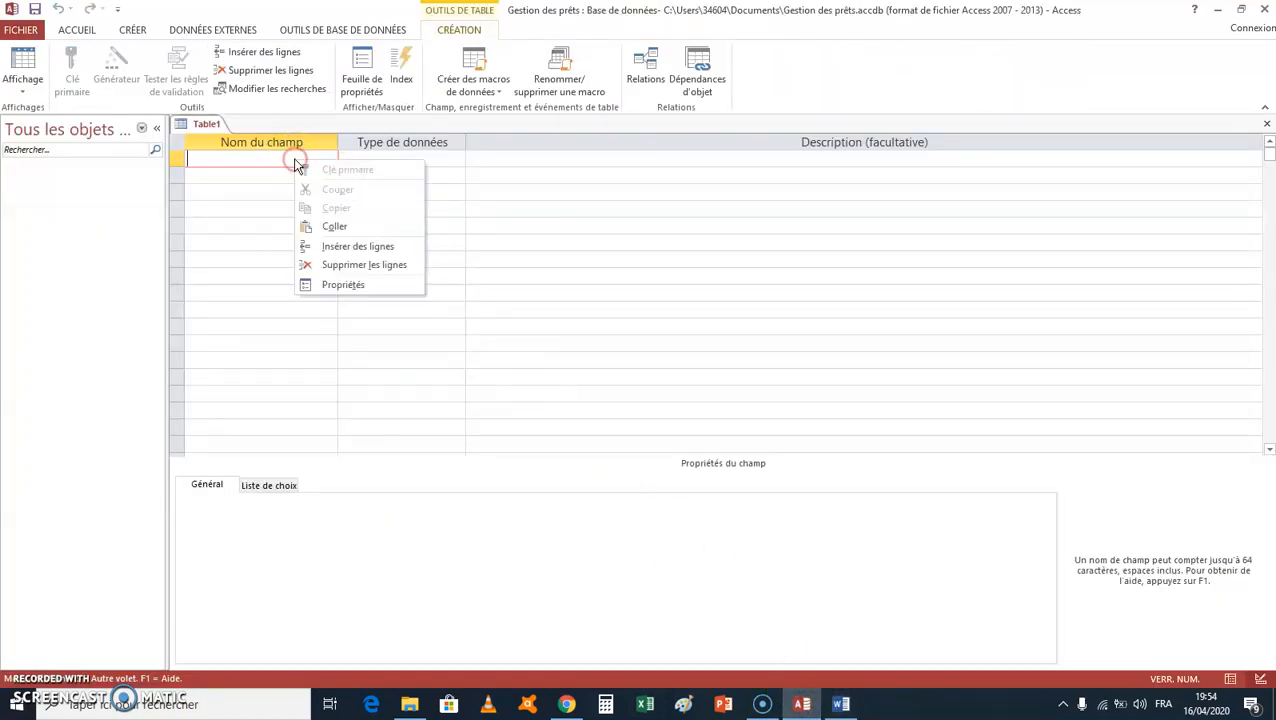
pyautogui.click(334, 226)
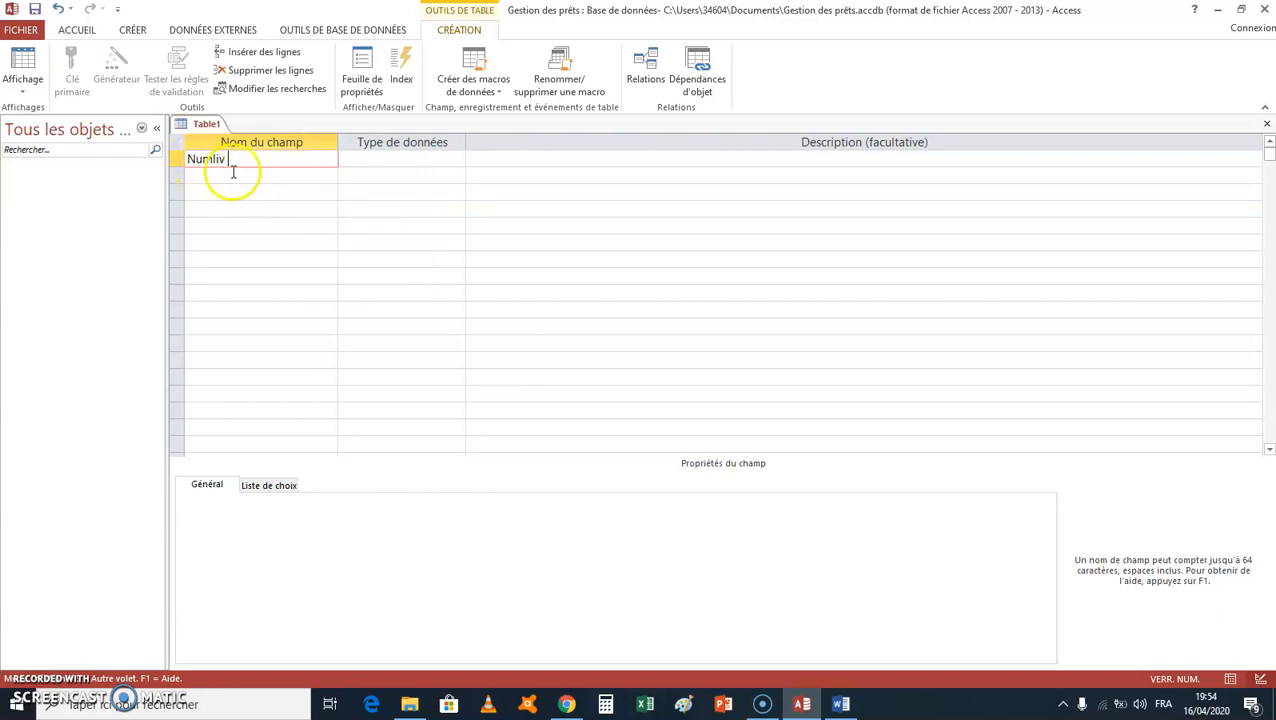
# Step: Set the Numliv field's data type to Numérique
pyautogui.click(393, 158)
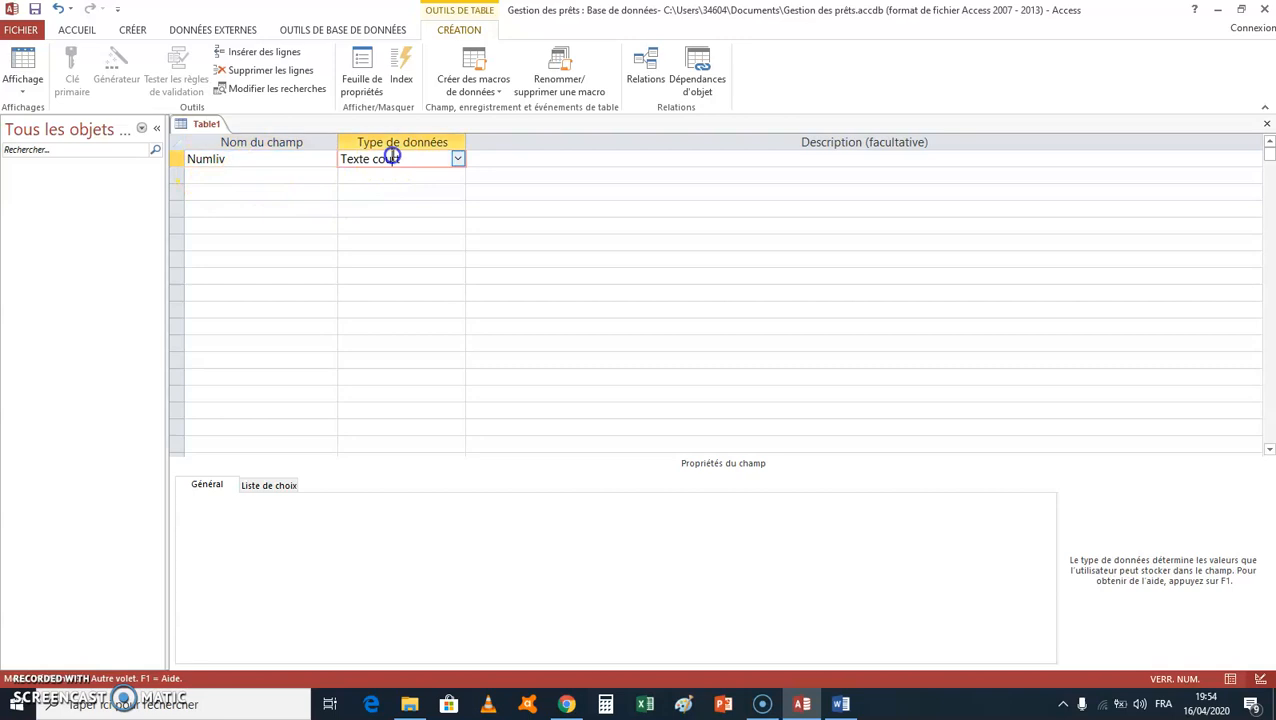
pyautogui.click(457, 159)
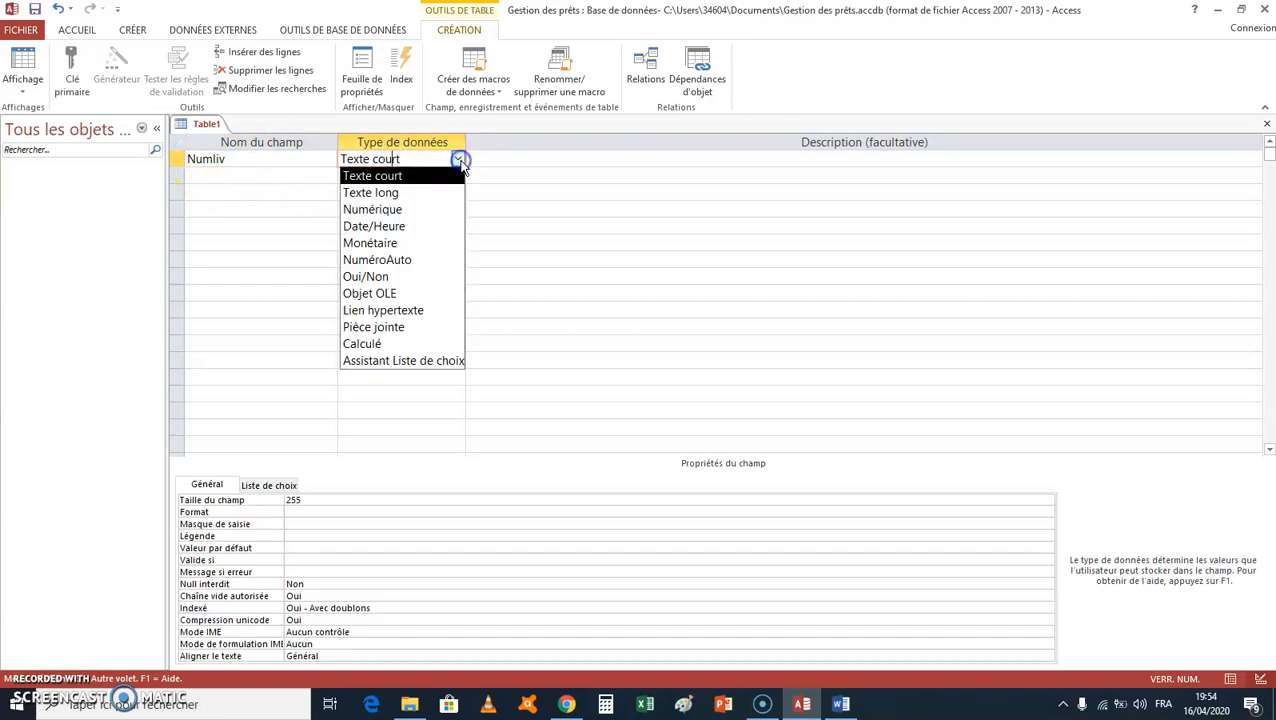
pyautogui.click(441, 209)
pyautogui.click(285, 176)
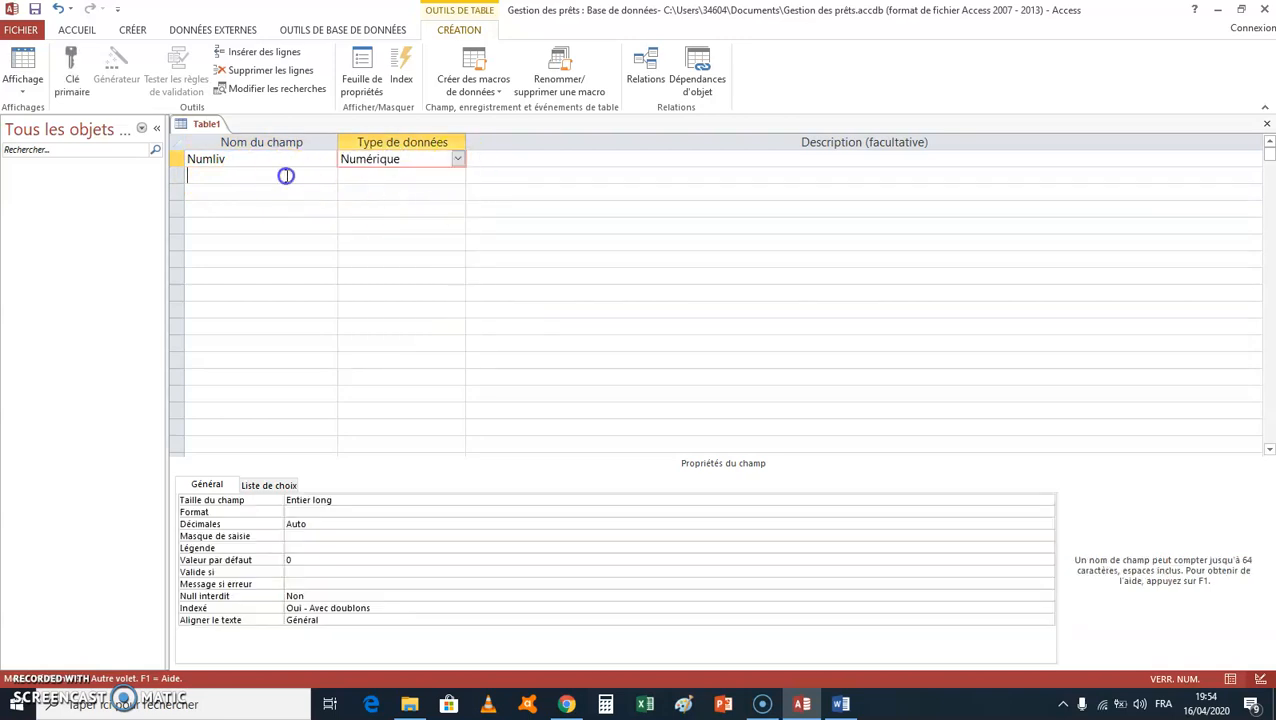
# Step: Copy the heading "Titre" from the Livre table in Word and paste it as the second field name in Access
pyautogui.click(841, 705)
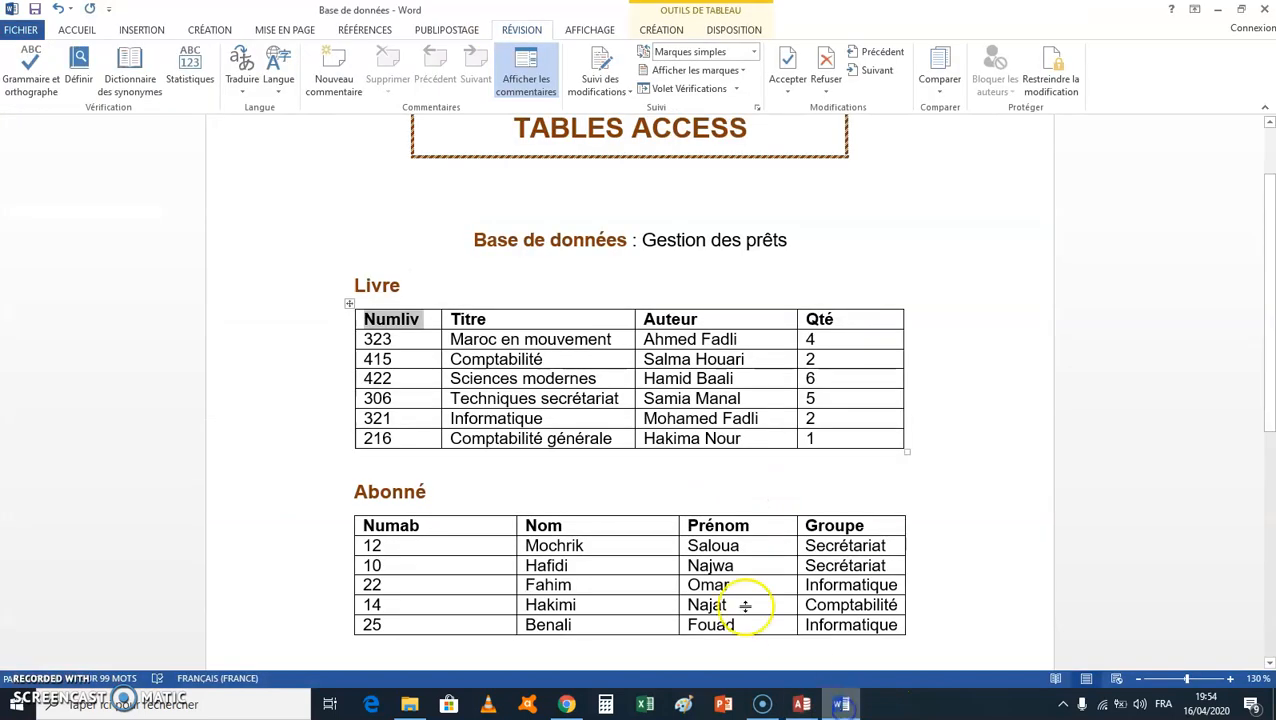
pyautogui.doubleClick(466, 319)
pyautogui.rightClick(468, 320)
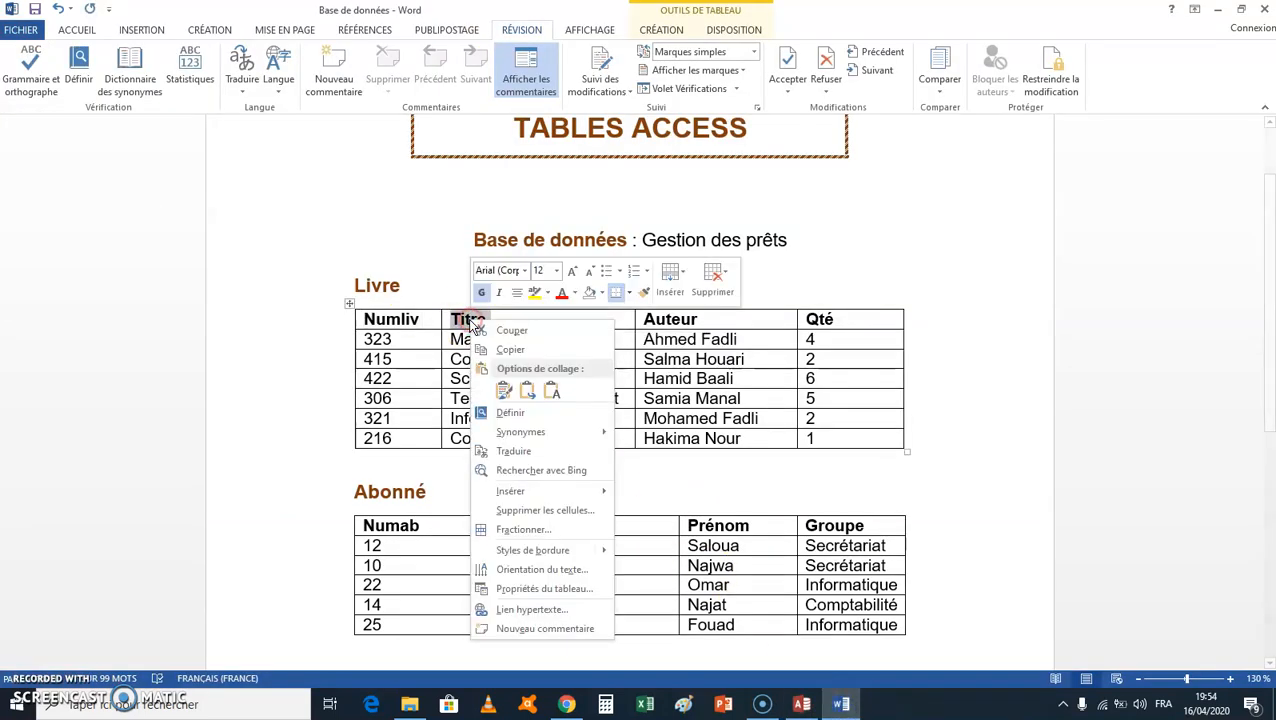
pyautogui.click(508, 350)
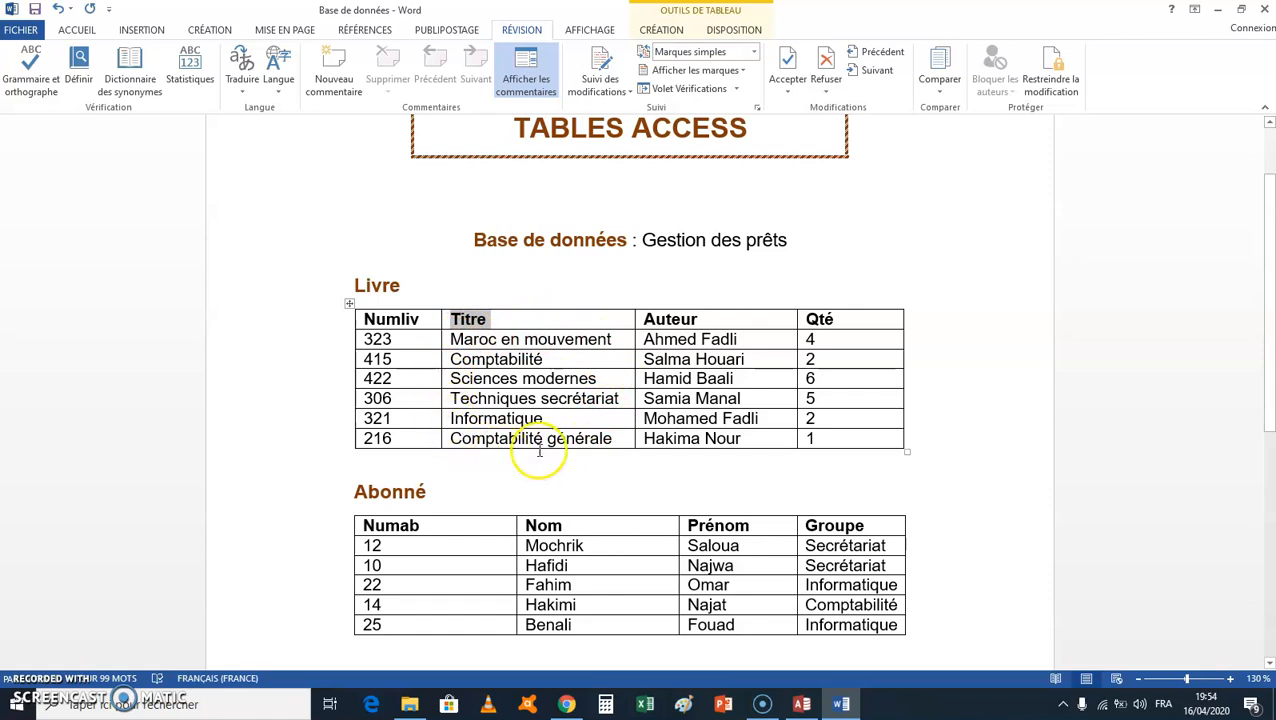
pyautogui.click(802, 704)
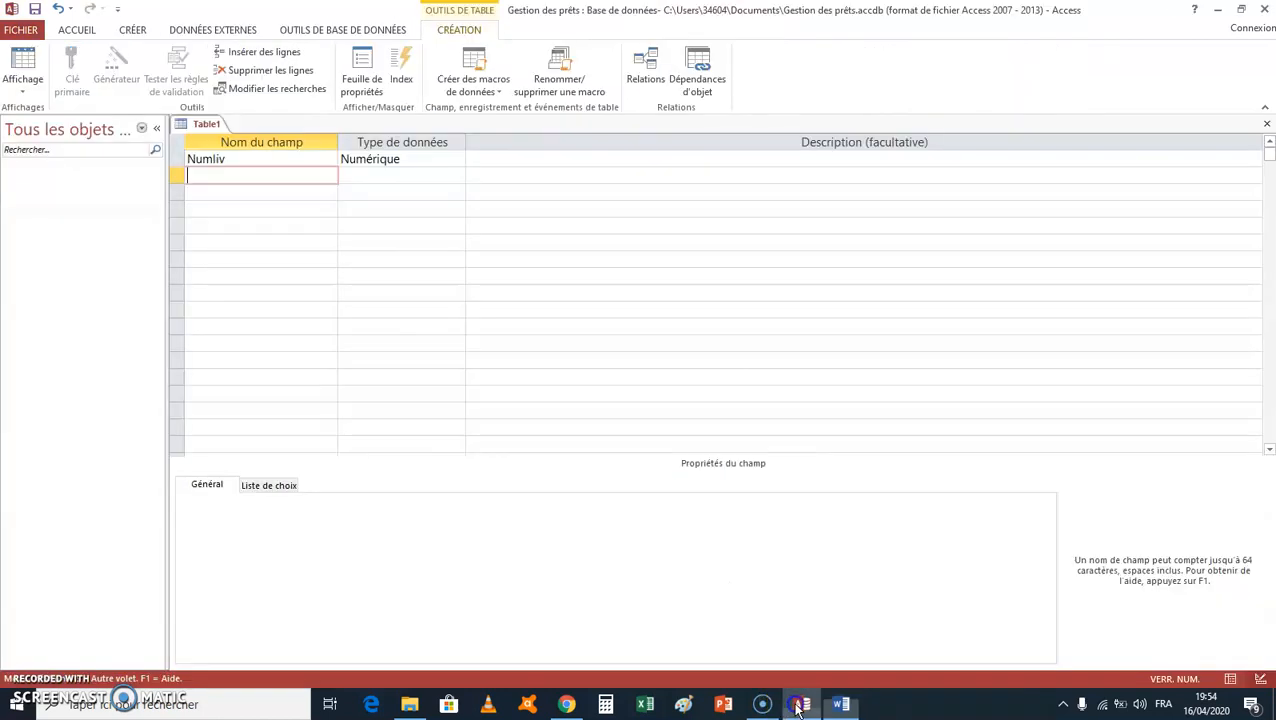
pyautogui.rightClick(263, 173)
pyautogui.click(297, 237)
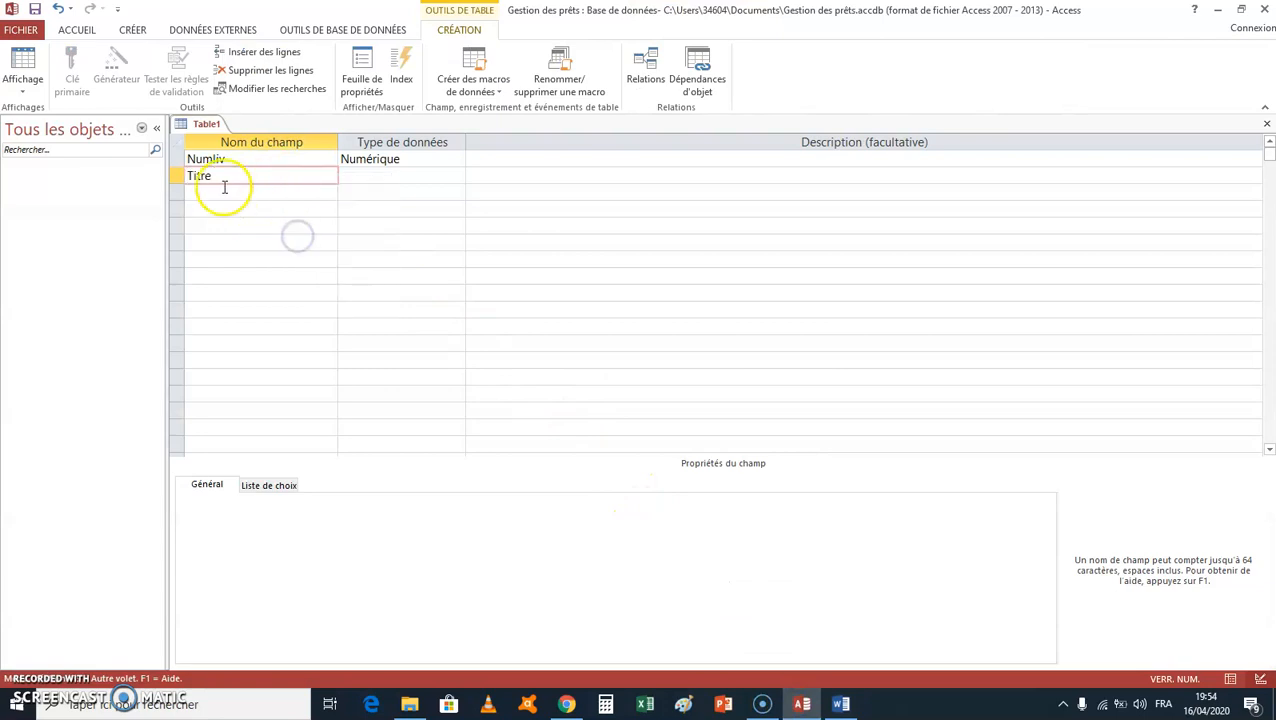
# Step: Set the Titre field's data type to Texte court
pyautogui.click(365, 176)
pyautogui.click(458, 175)
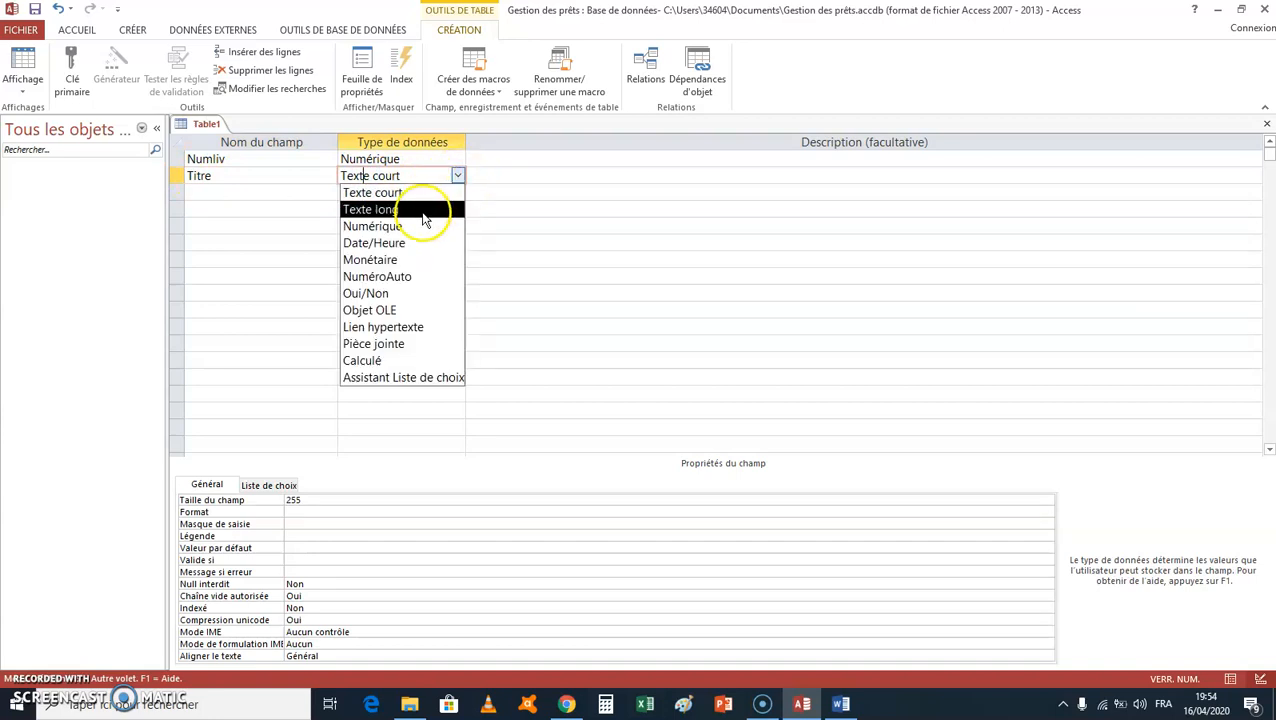
pyautogui.click(416, 194)
pyautogui.click(258, 188)
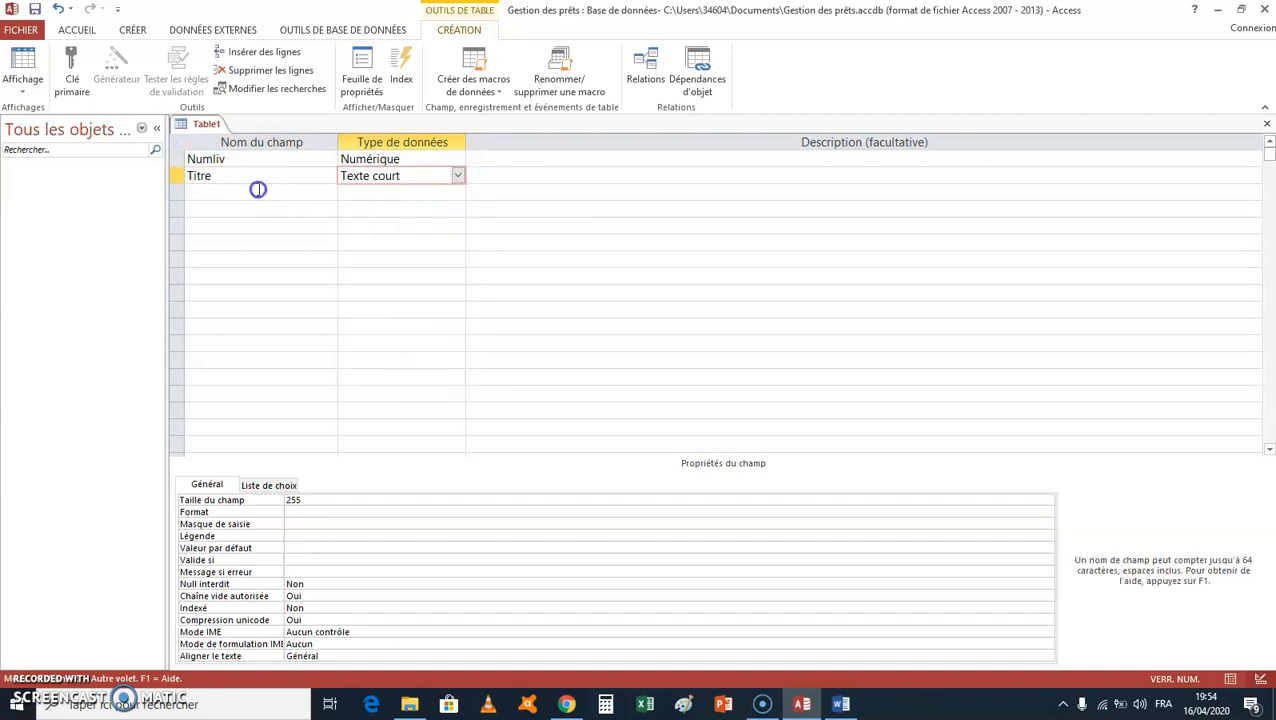
# Step: Copy the heading "Auteur" from the Livre table in Word and paste it as the third field name in Access, keeping Texte court
pyautogui.click(841, 704)
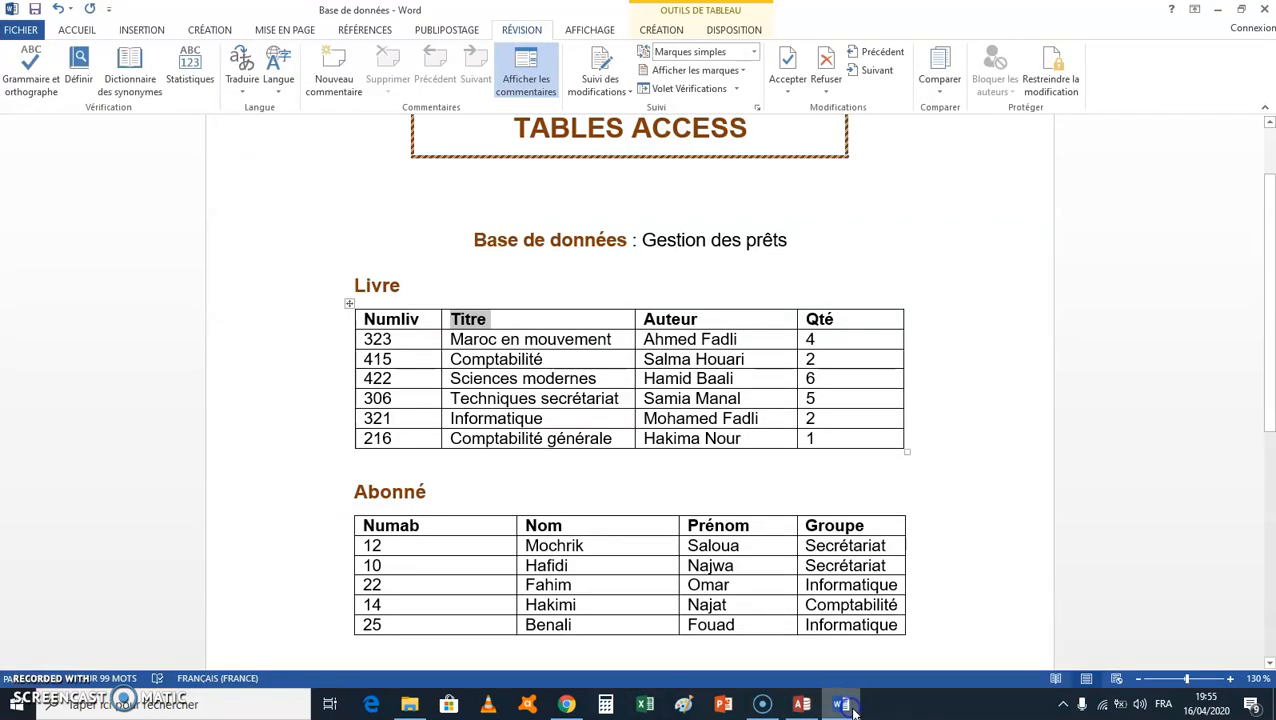
pyautogui.doubleClick(673, 320)
pyautogui.rightClick(685, 325)
pyautogui.click(711, 352)
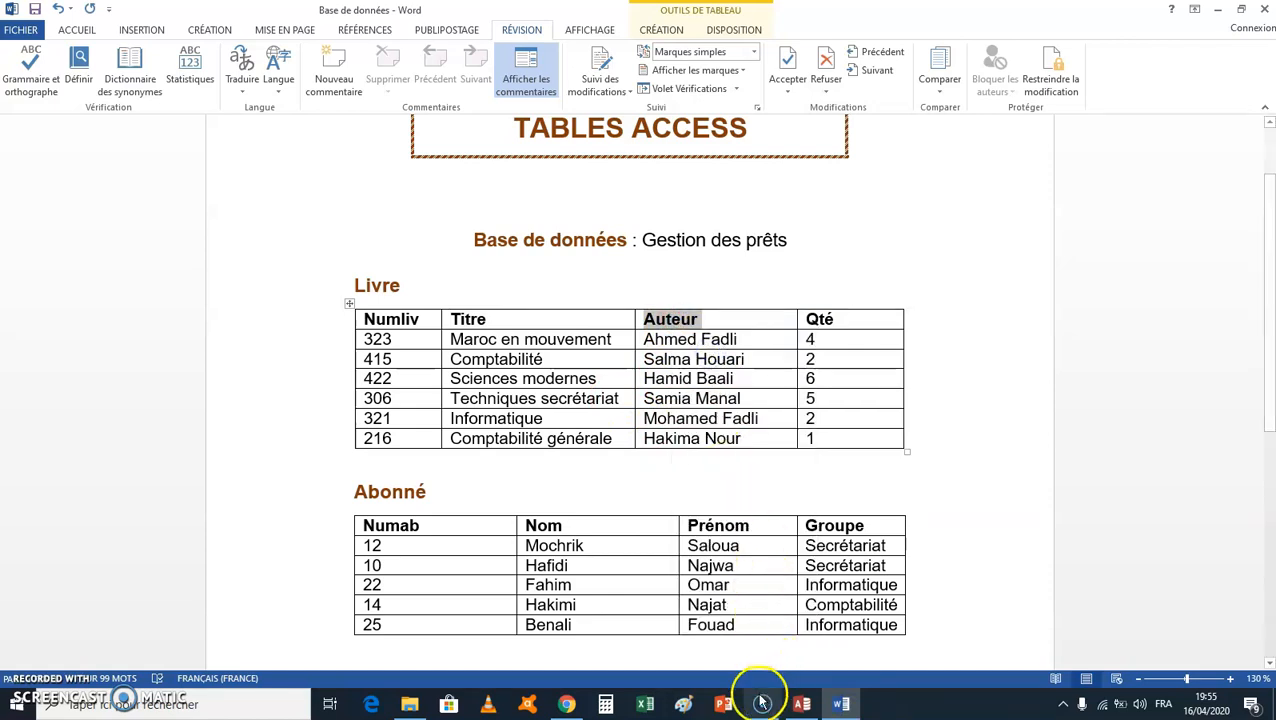
pyautogui.click(805, 705)
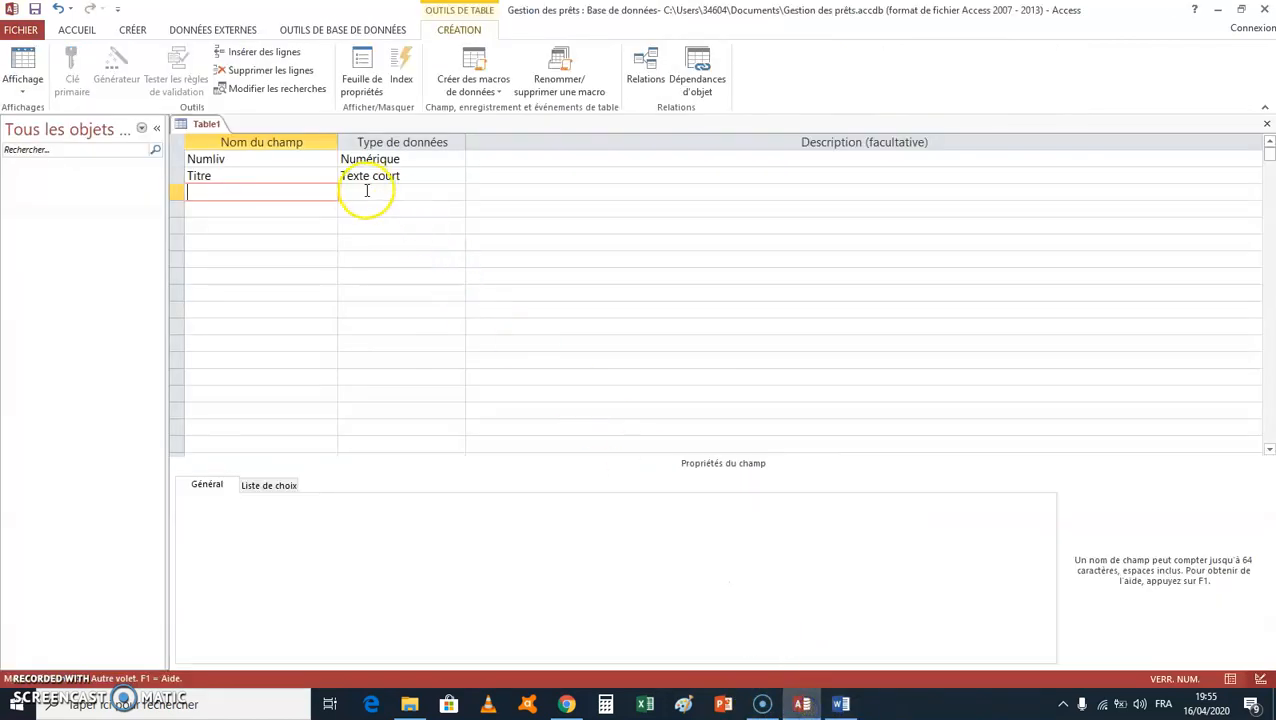
pyautogui.rightClick(305, 190)
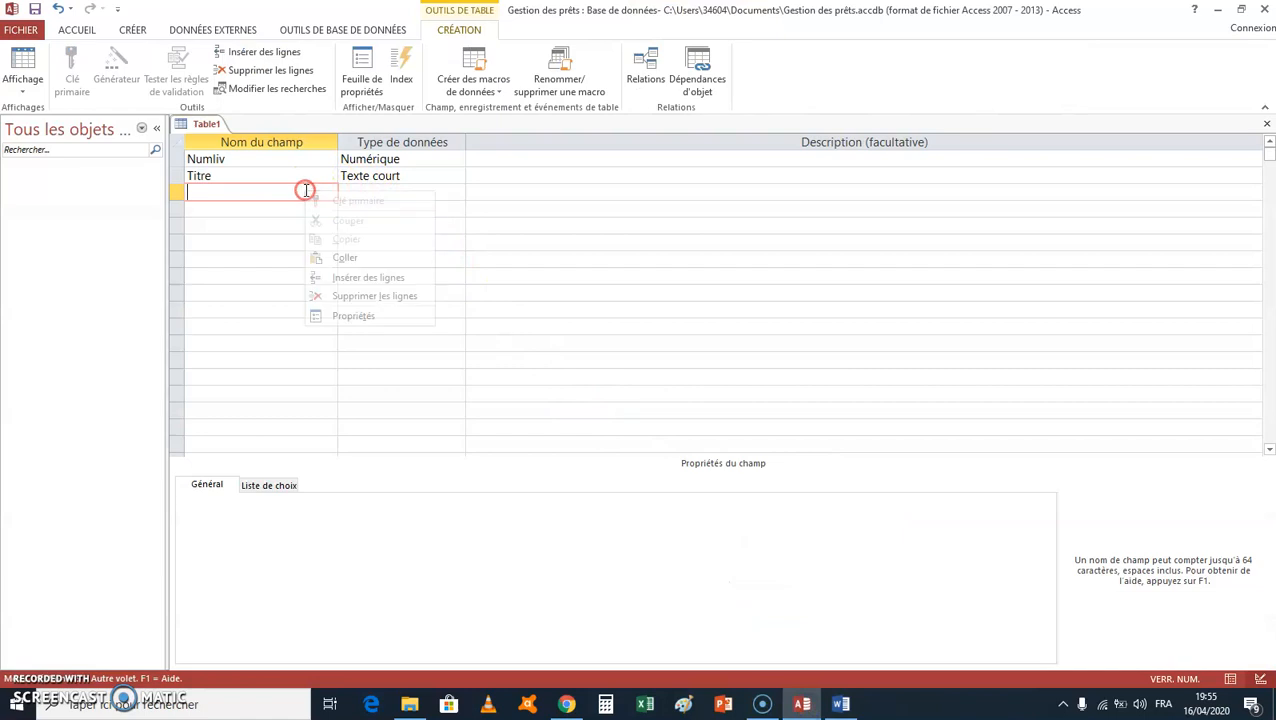
pyautogui.click(345, 258)
pyautogui.click(392, 195)
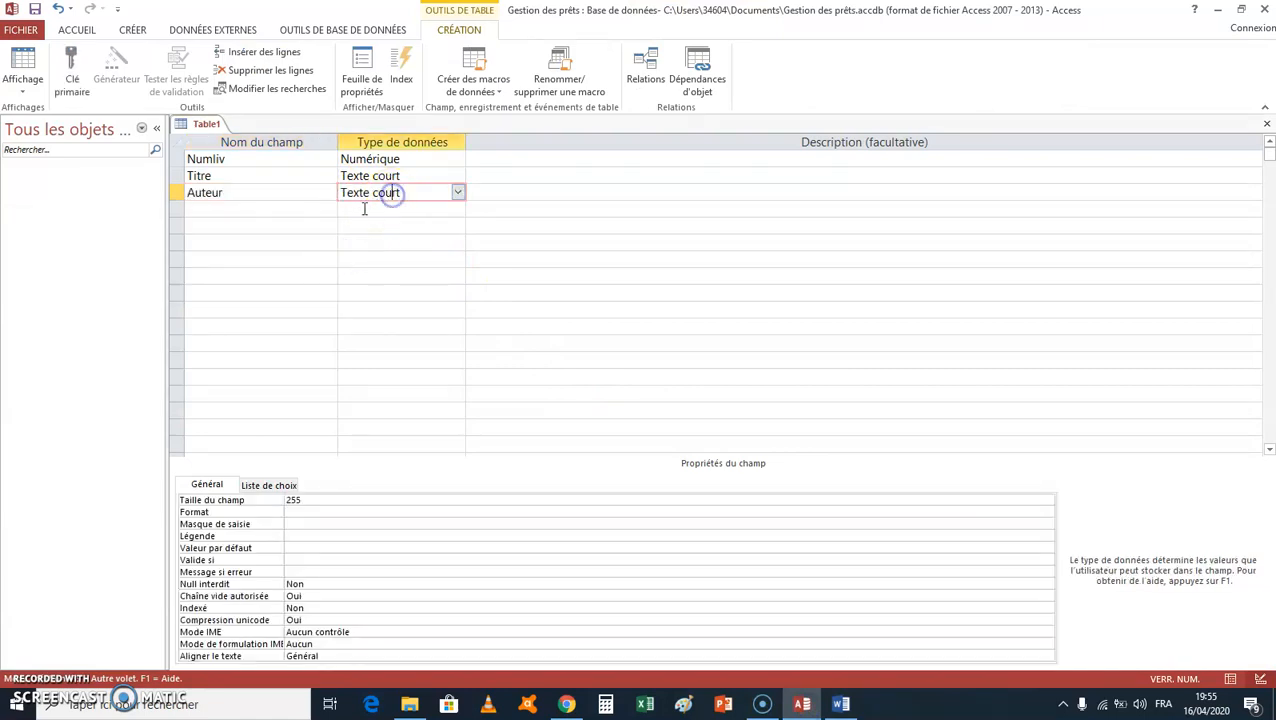
# Step: Copy the heading "Qté" from the Livre table in Word and paste it as the fourth field name in Access
pyautogui.click(285, 209)
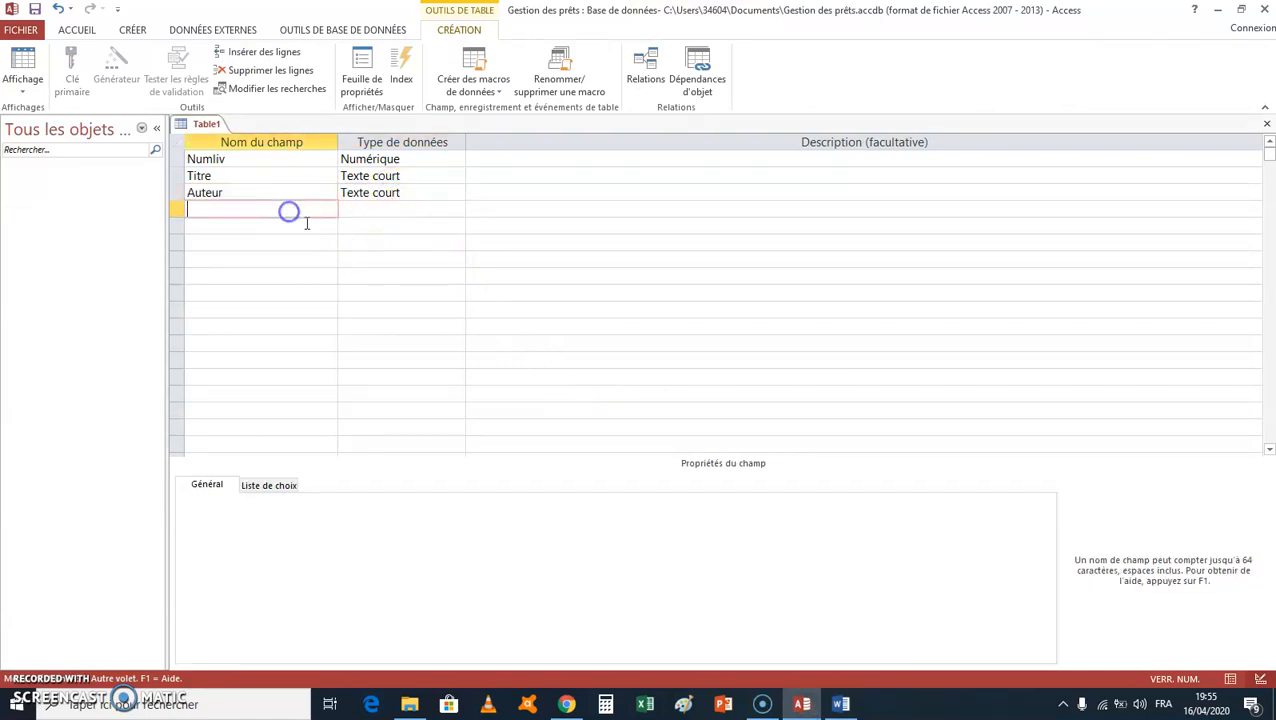
pyautogui.click(841, 704)
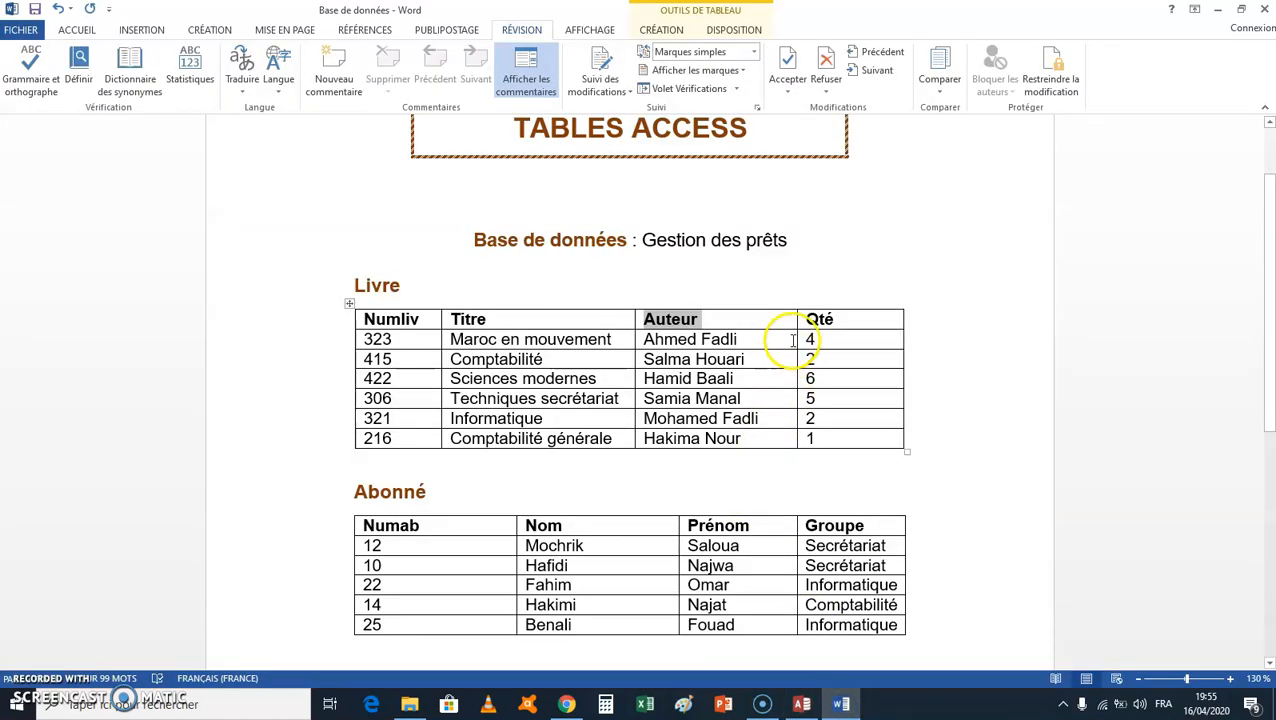
pyautogui.doubleClick(820, 318)
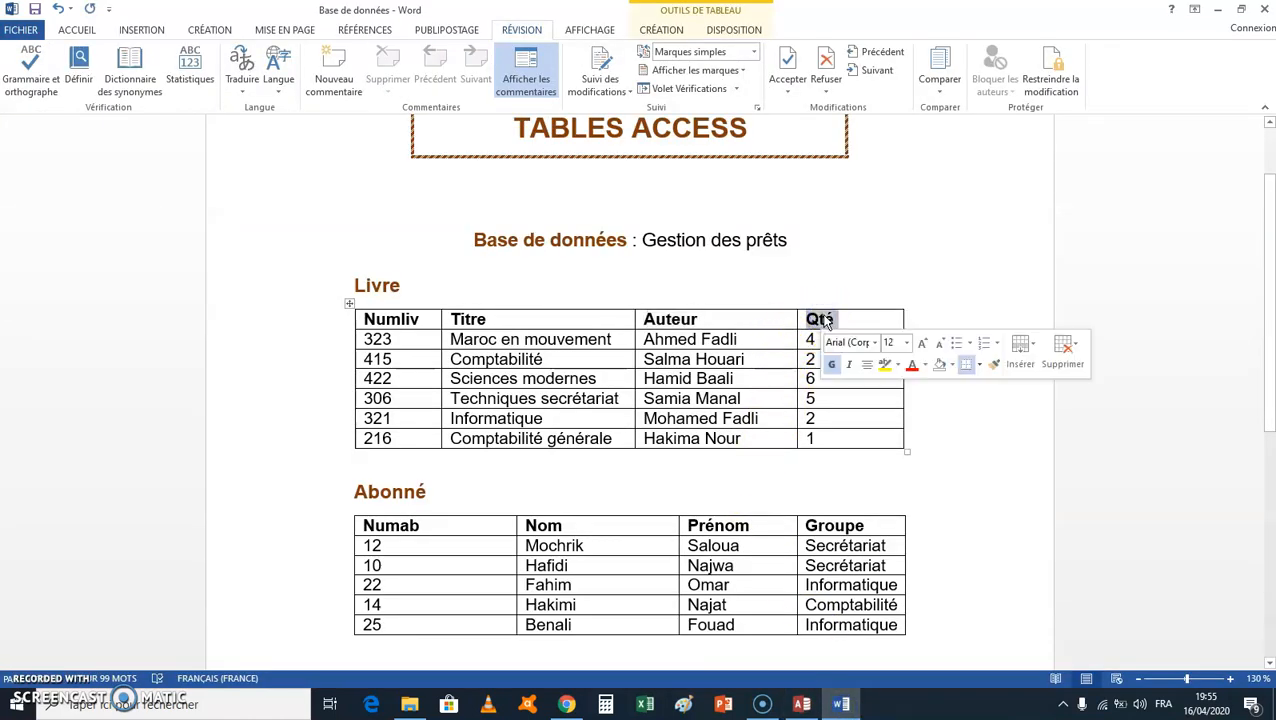
pyautogui.rightClick(826, 321)
pyautogui.click(864, 347)
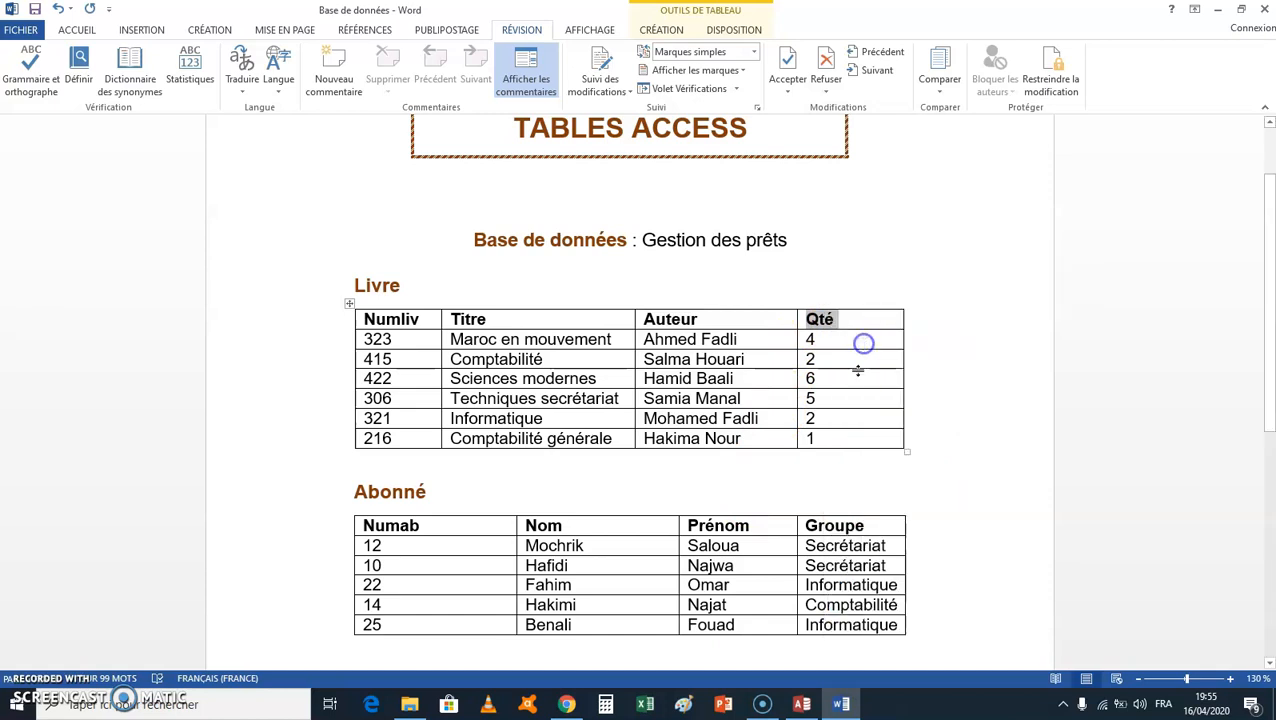
pyautogui.click(801, 704)
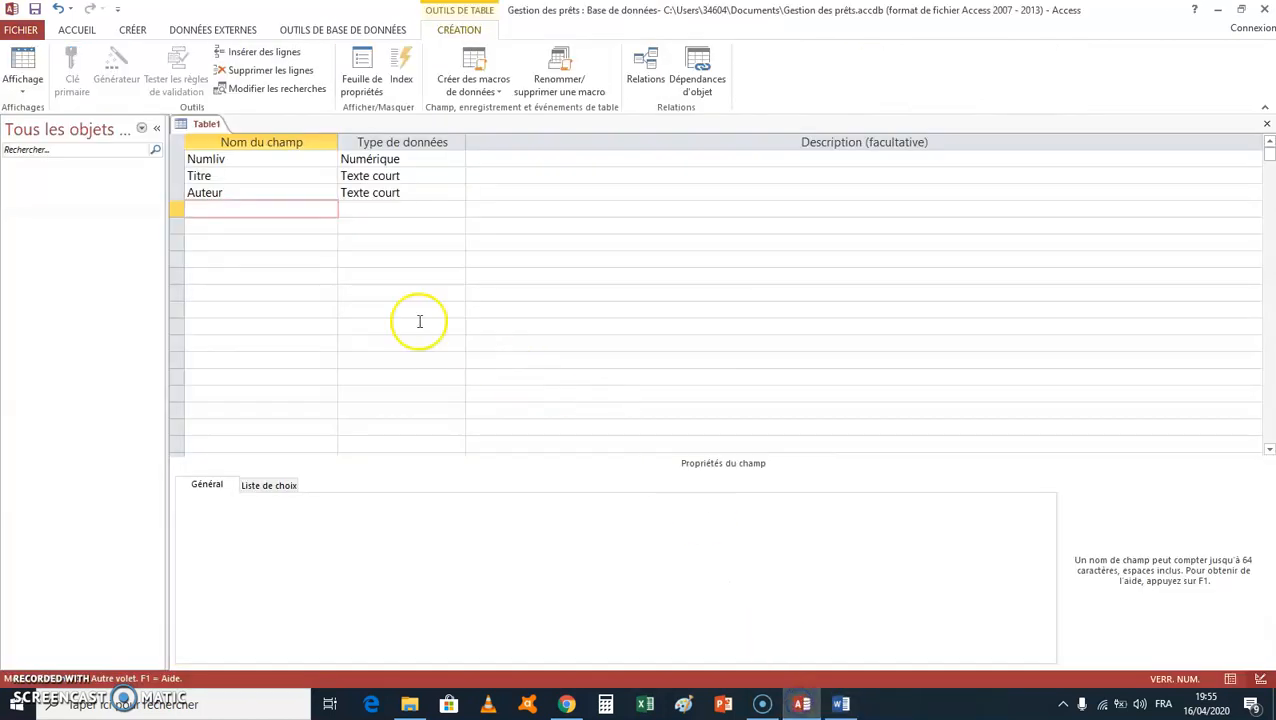
pyautogui.rightClick(216, 207)
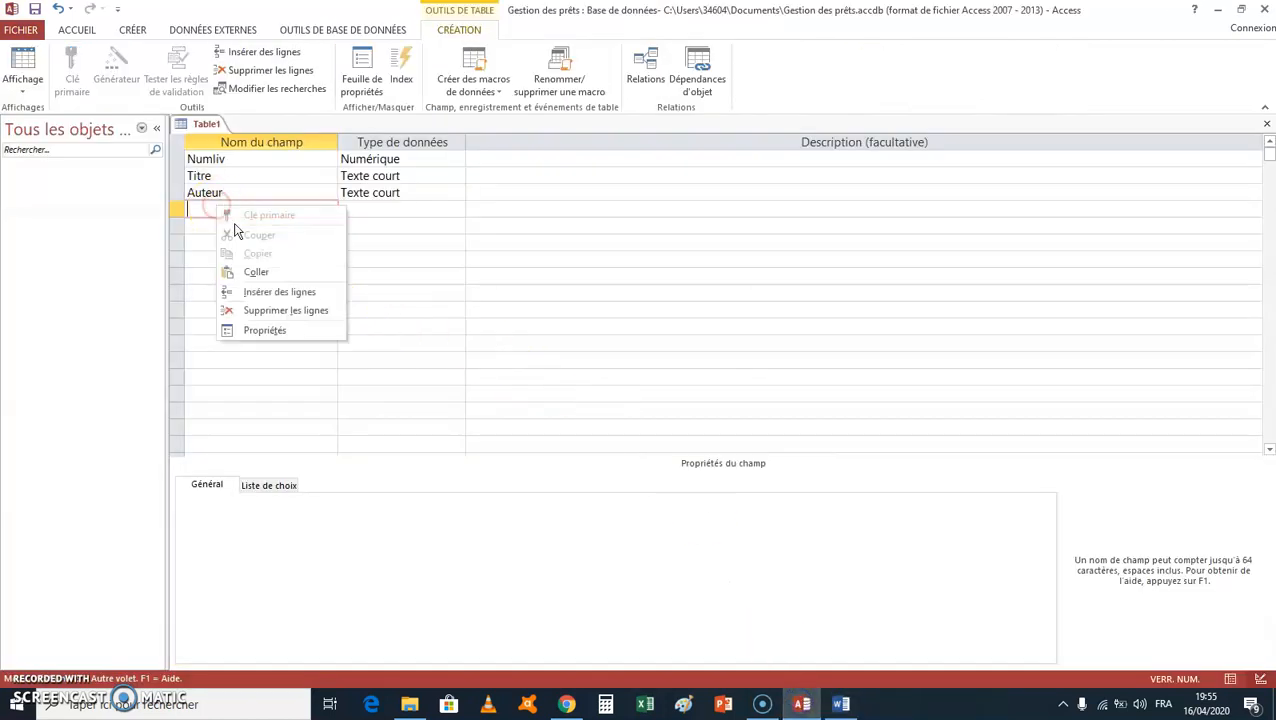
pyautogui.click(256, 272)
# Step: Set the Qté field's data type to Numérique
pyautogui.click(363, 205)
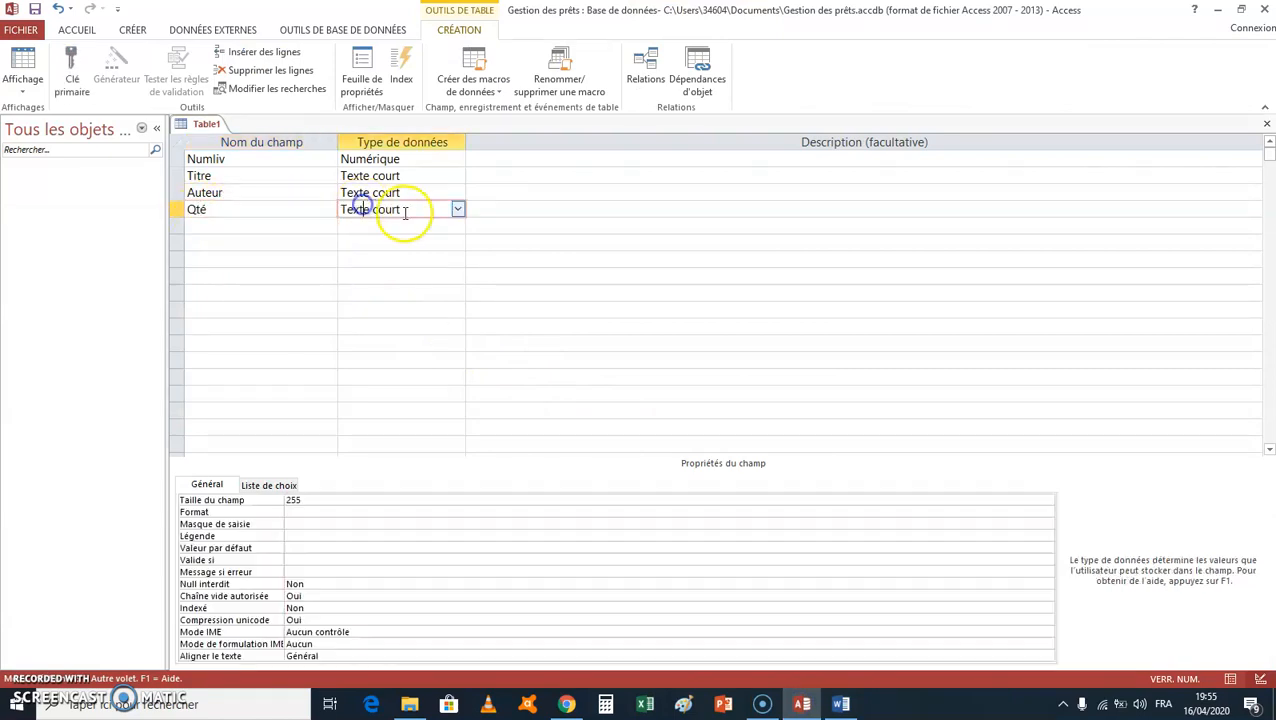
pyautogui.click(456, 209)
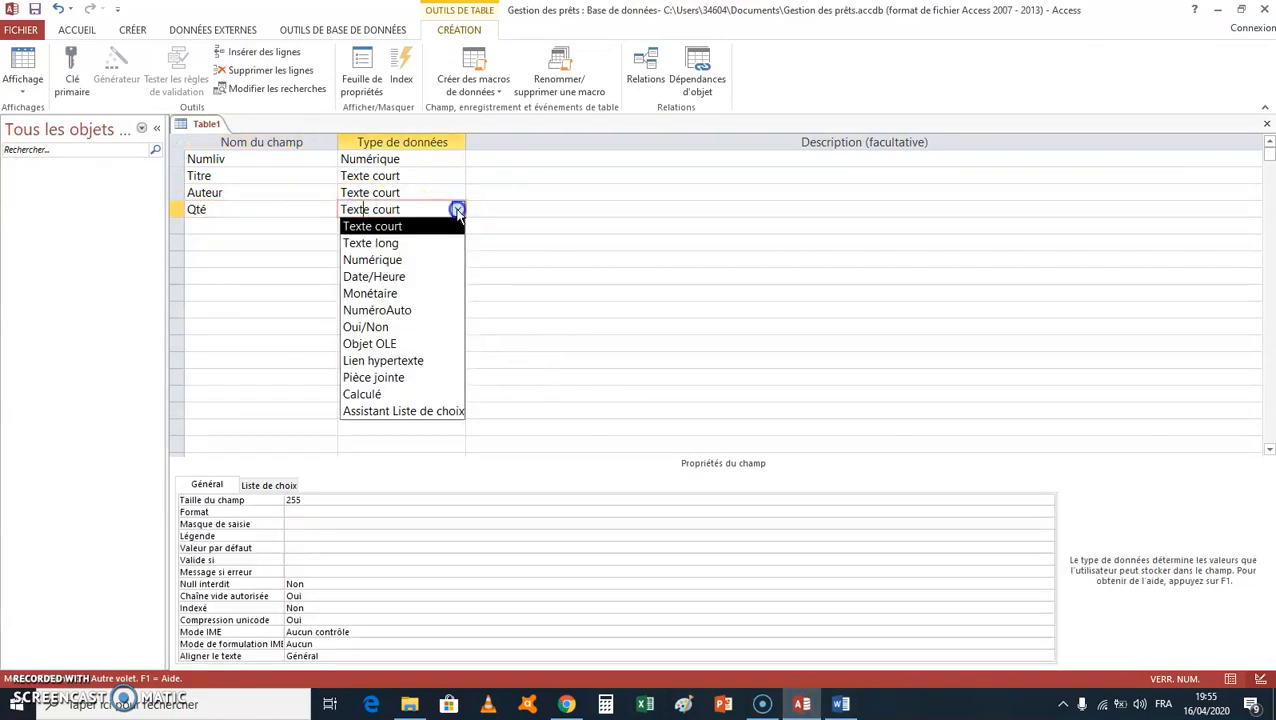
pyautogui.click(442, 259)
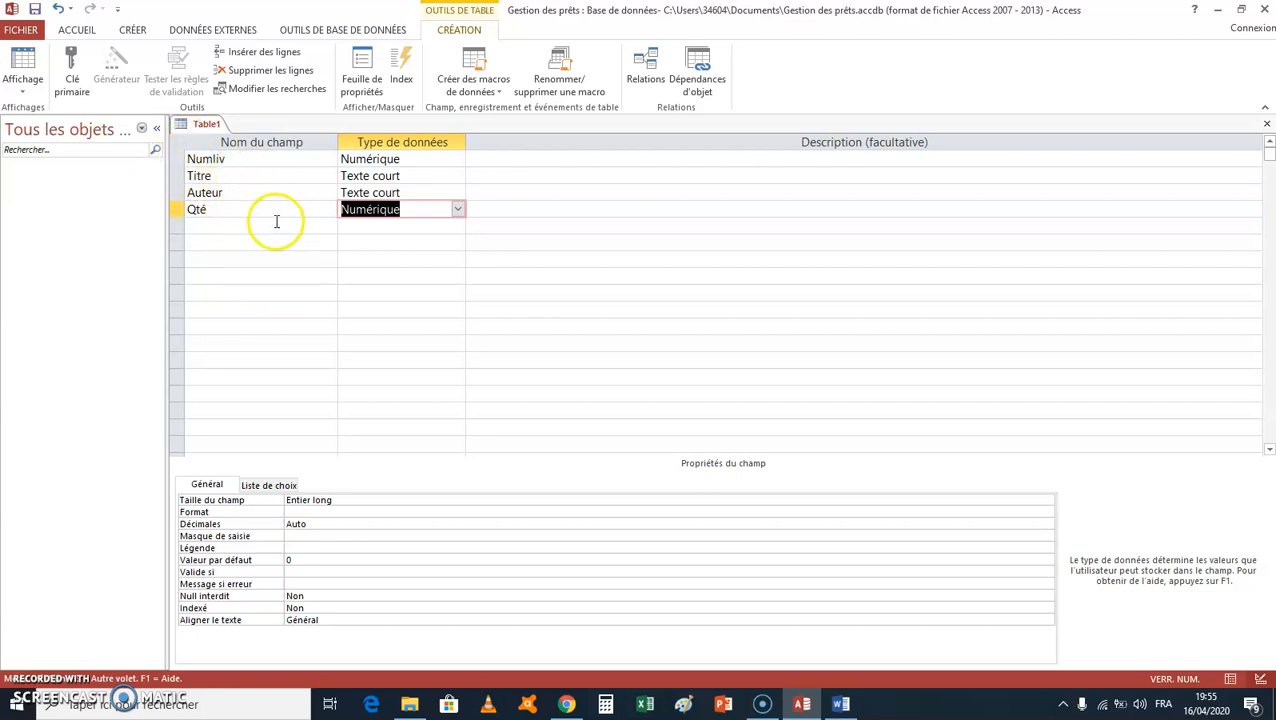
# Step: Check the Livre table in Word, then return to Access and make the Numliv field the primary key
pyautogui.click(843, 705)
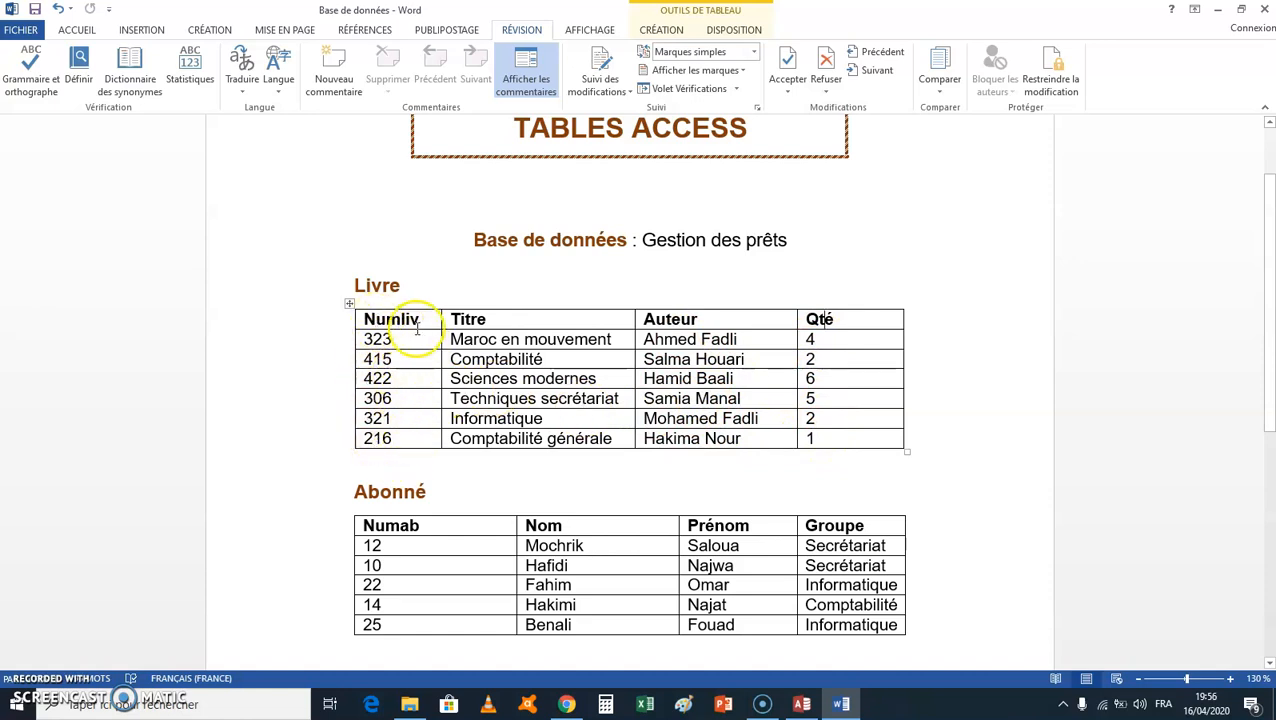
pyautogui.click(803, 705)
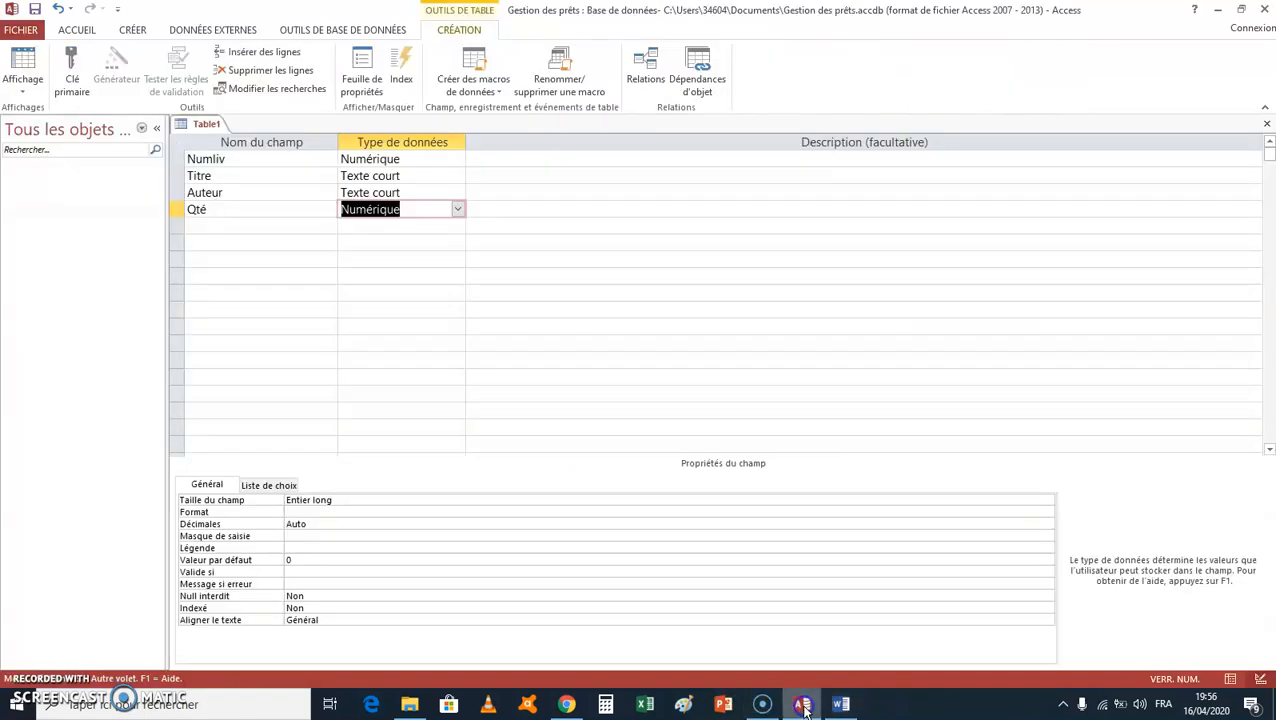
pyautogui.click(176, 160)
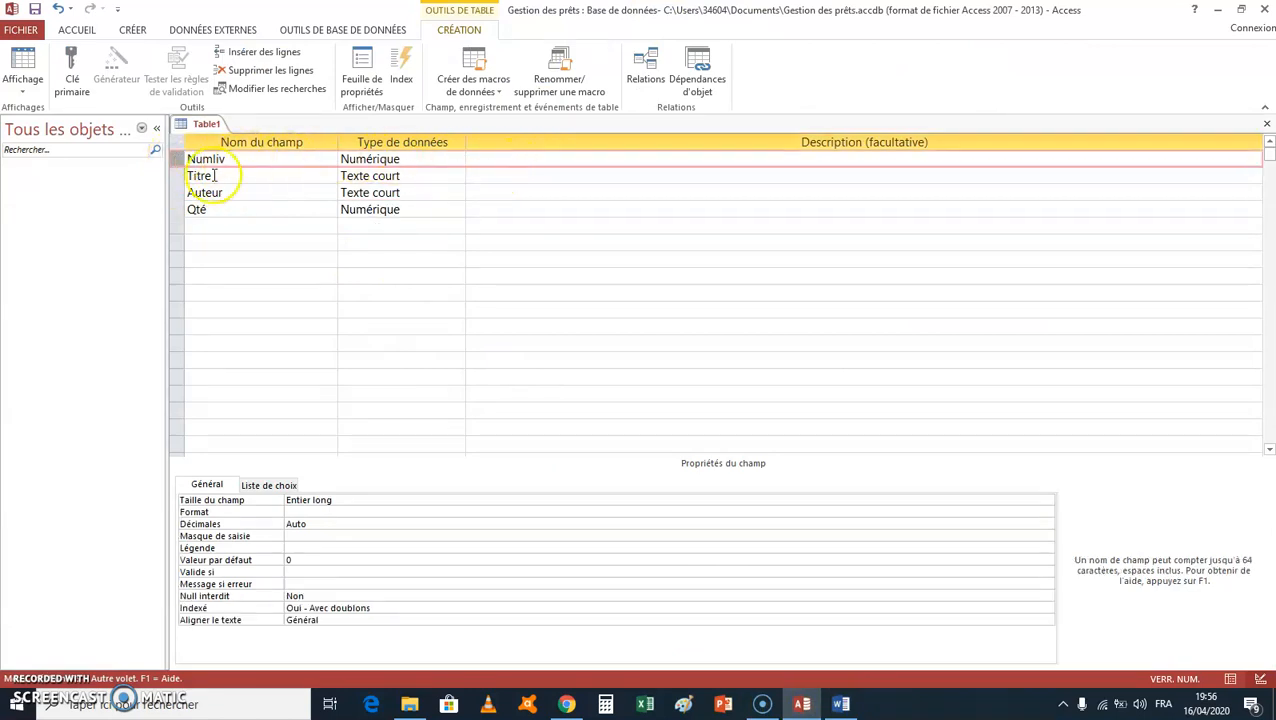
pyautogui.click(77, 76)
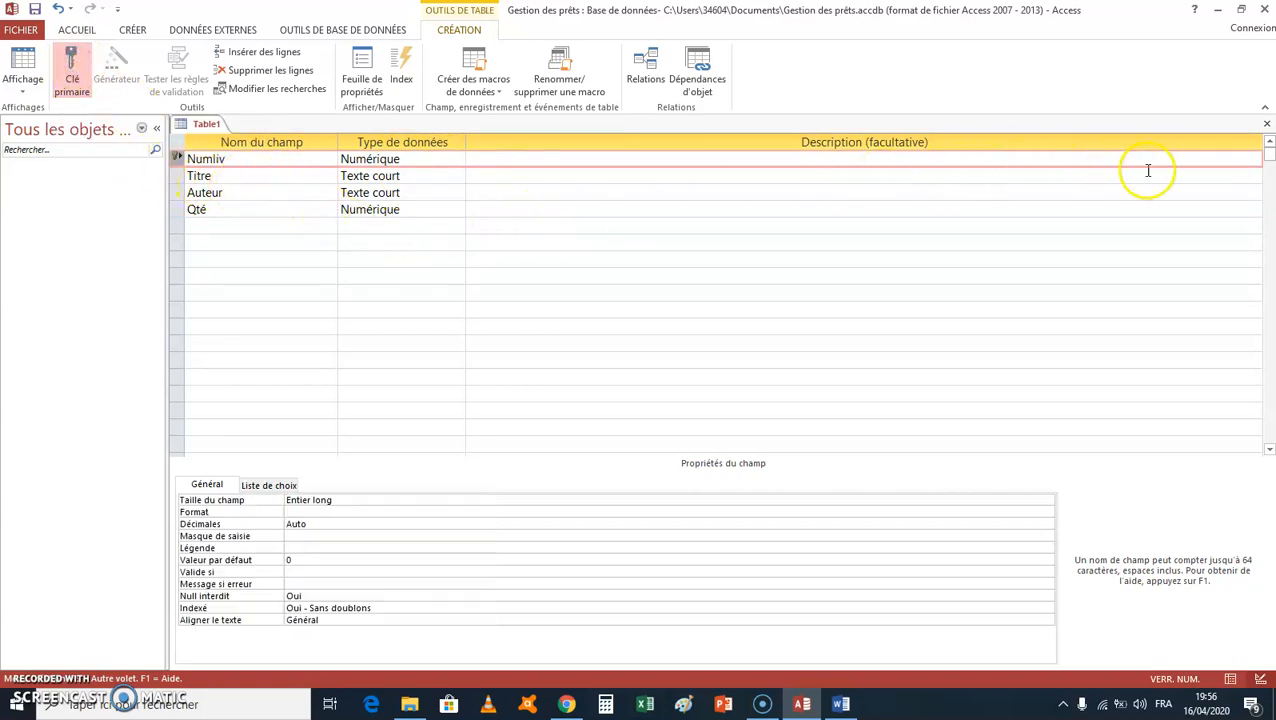
# Step: Close the table design and save the table under the name Livre
pyautogui.click(1267, 124)
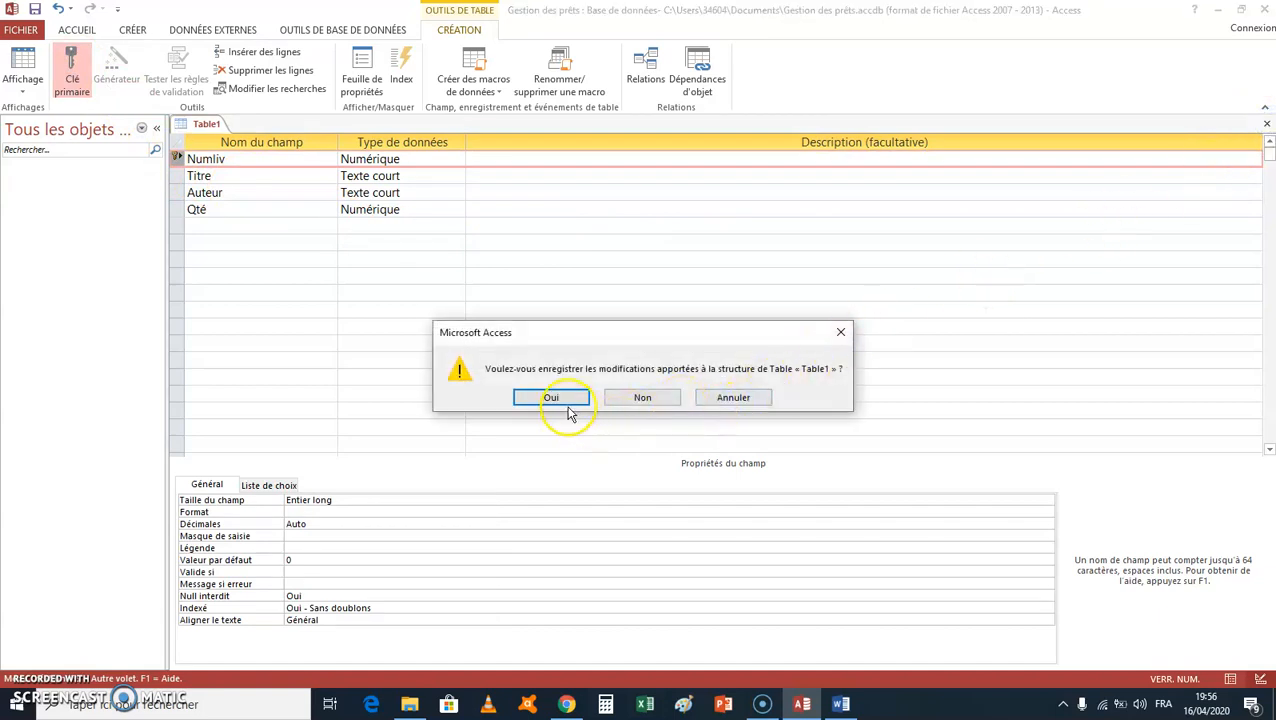
pyautogui.click(561, 398)
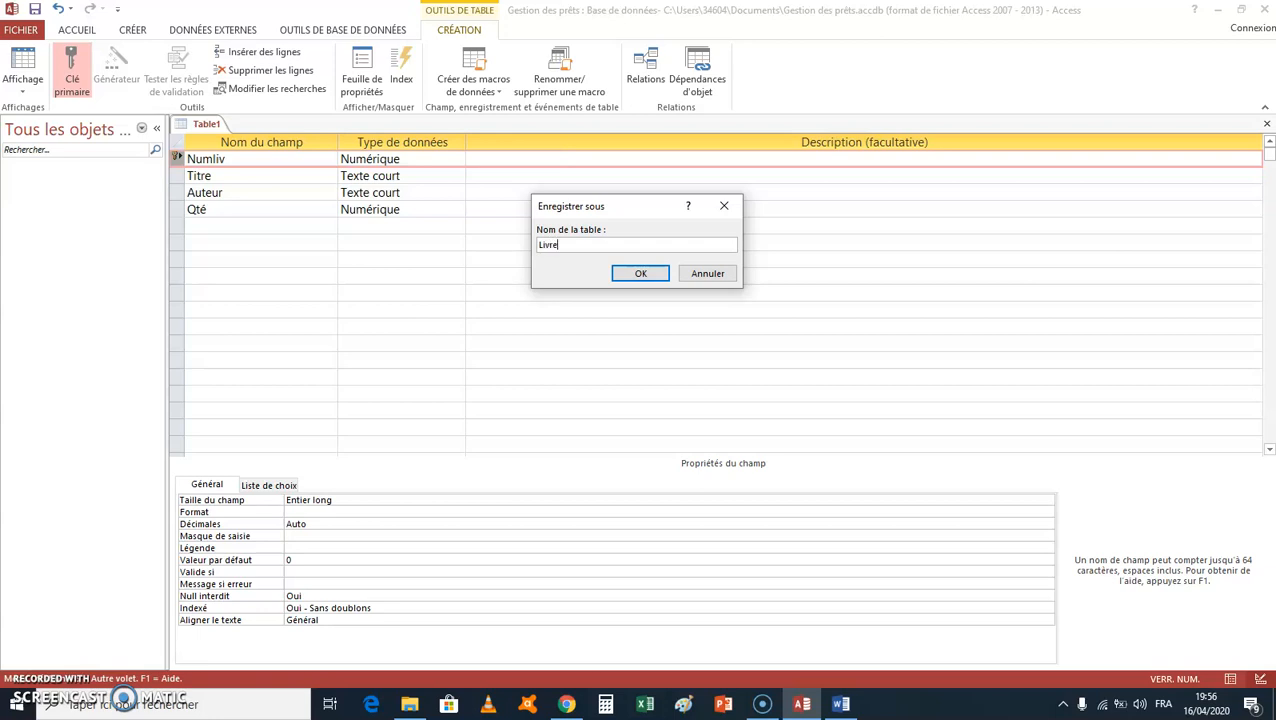
pyautogui.click(645, 274)
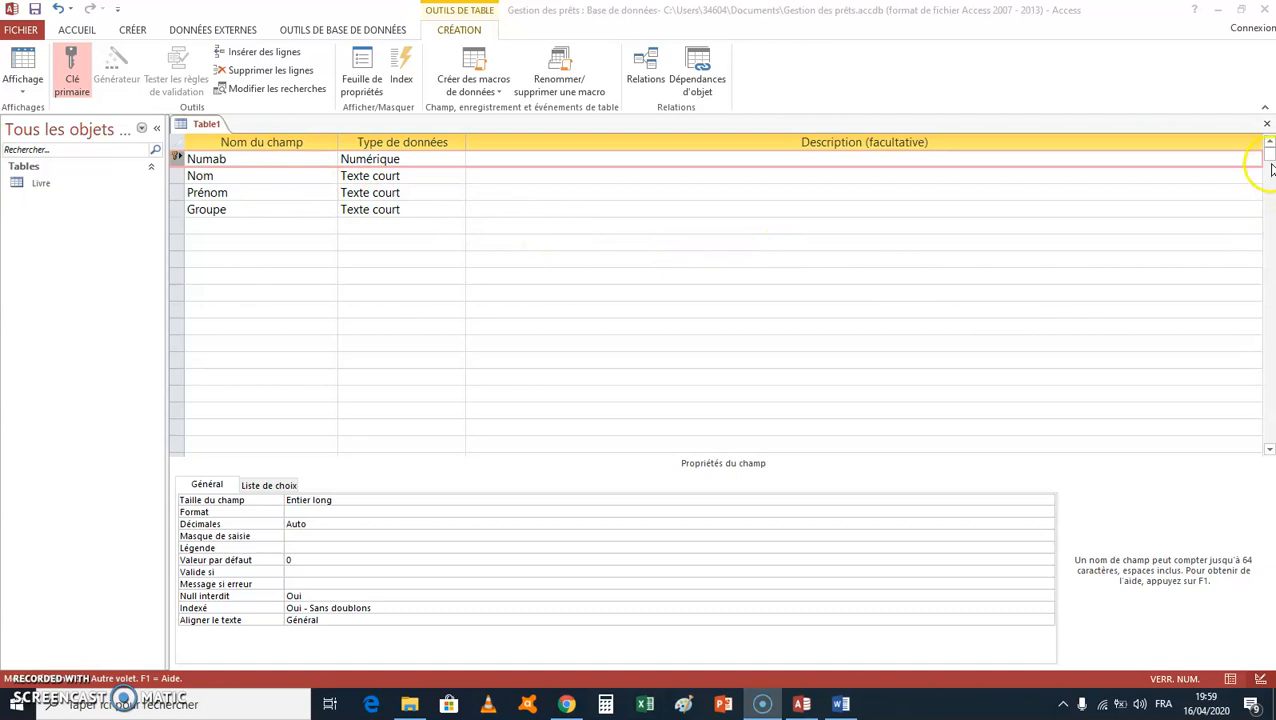
# Step: Close the design of the table with the Numab, Nom, Prénom and Groupe fields and save it as Abonné
pyautogui.click(1267, 125)
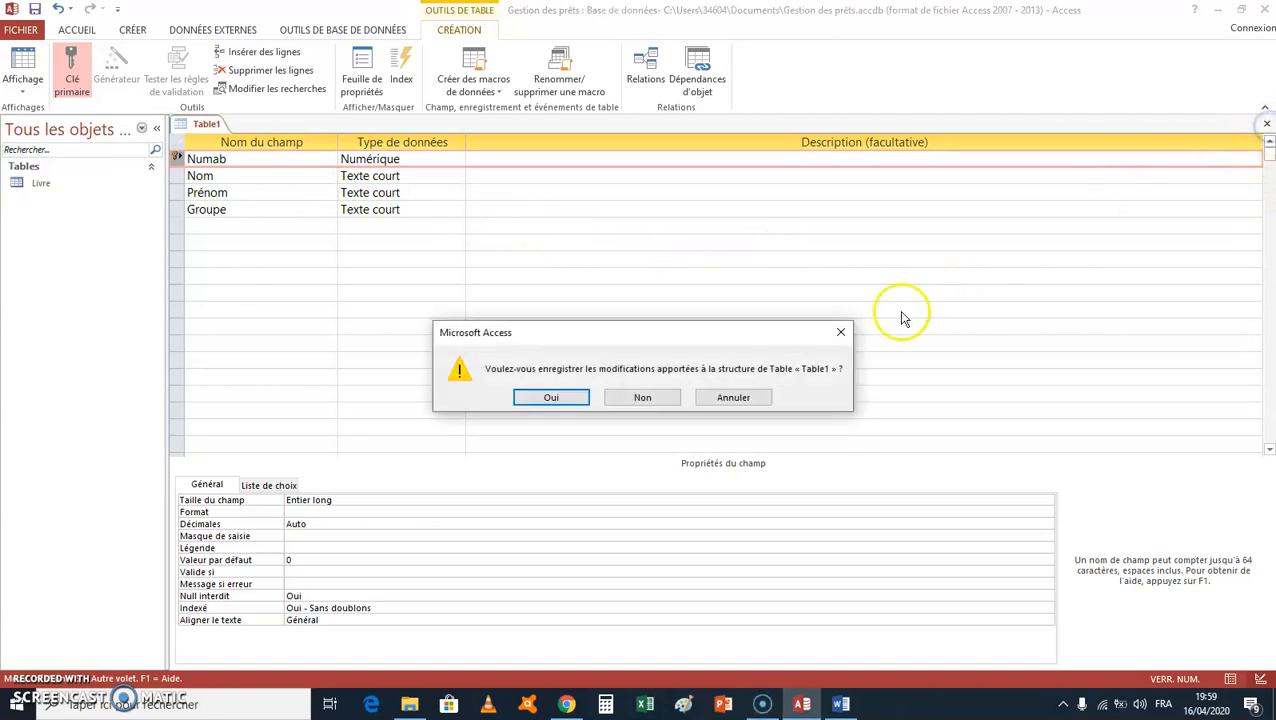
pyautogui.click(566, 402)
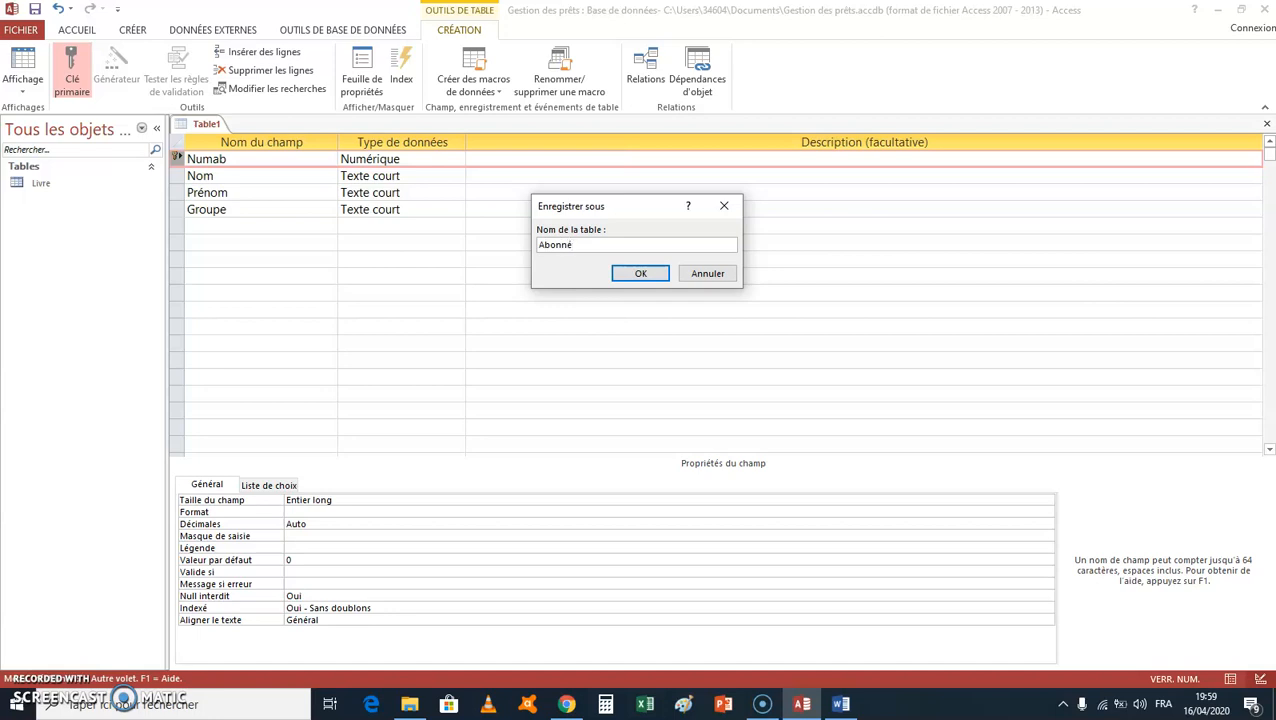
pyautogui.click(643, 273)
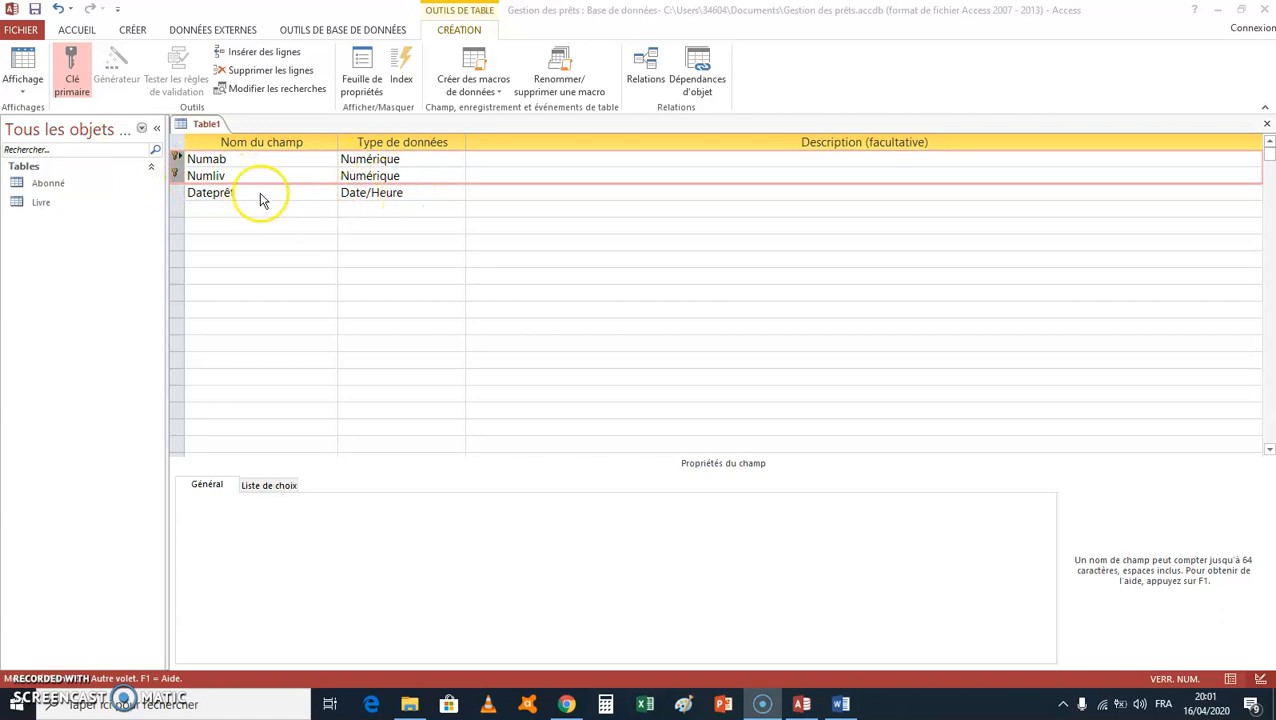
# Step: Set the Dateprêt field's data type to Date/Heure
pyautogui.click(435, 193)
pyautogui.click(458, 193)
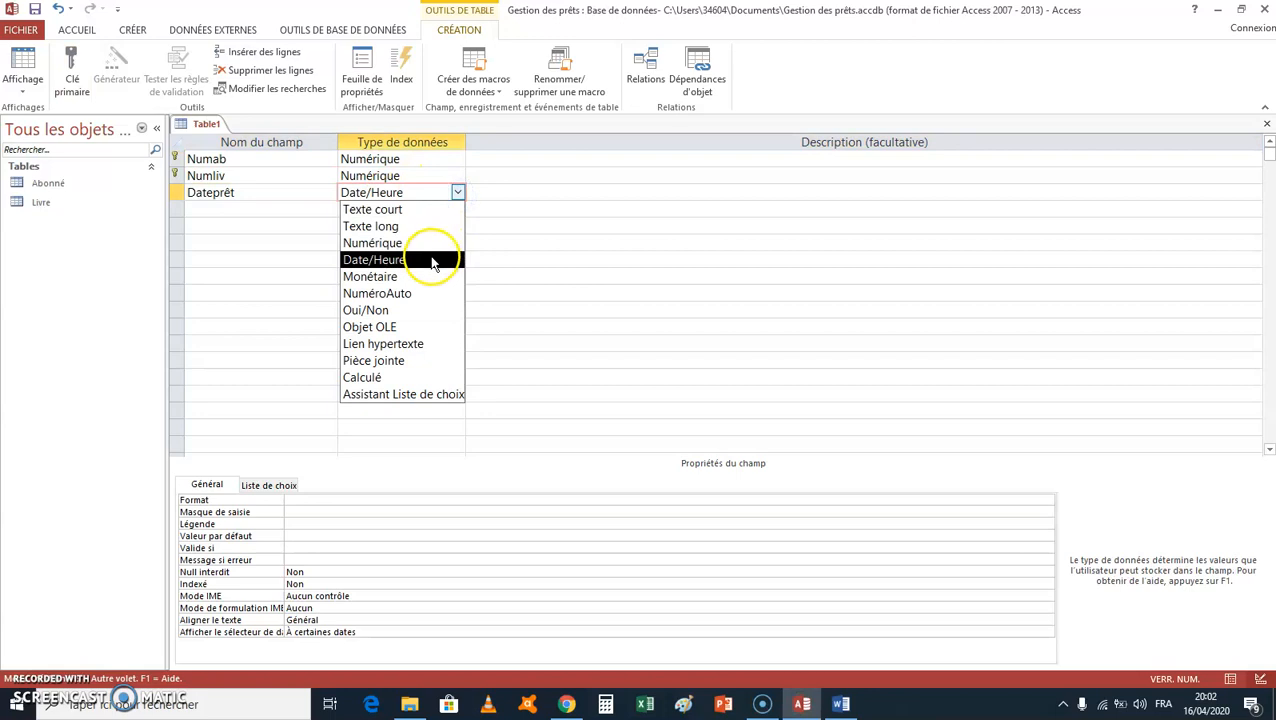
pyautogui.click(432, 261)
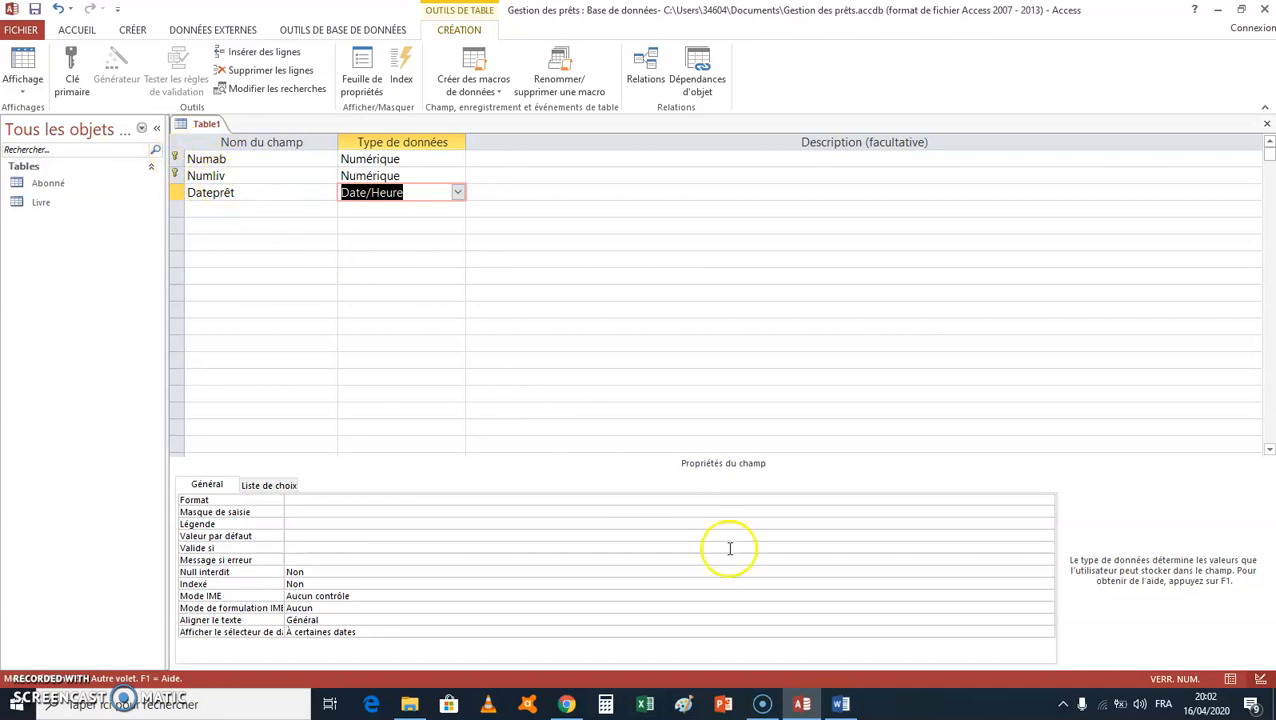
# Step: Examine the Numab and Numliv pairs in the rows of Word's Prêt table, then return to the table design in Access
pyautogui.click(843, 703)
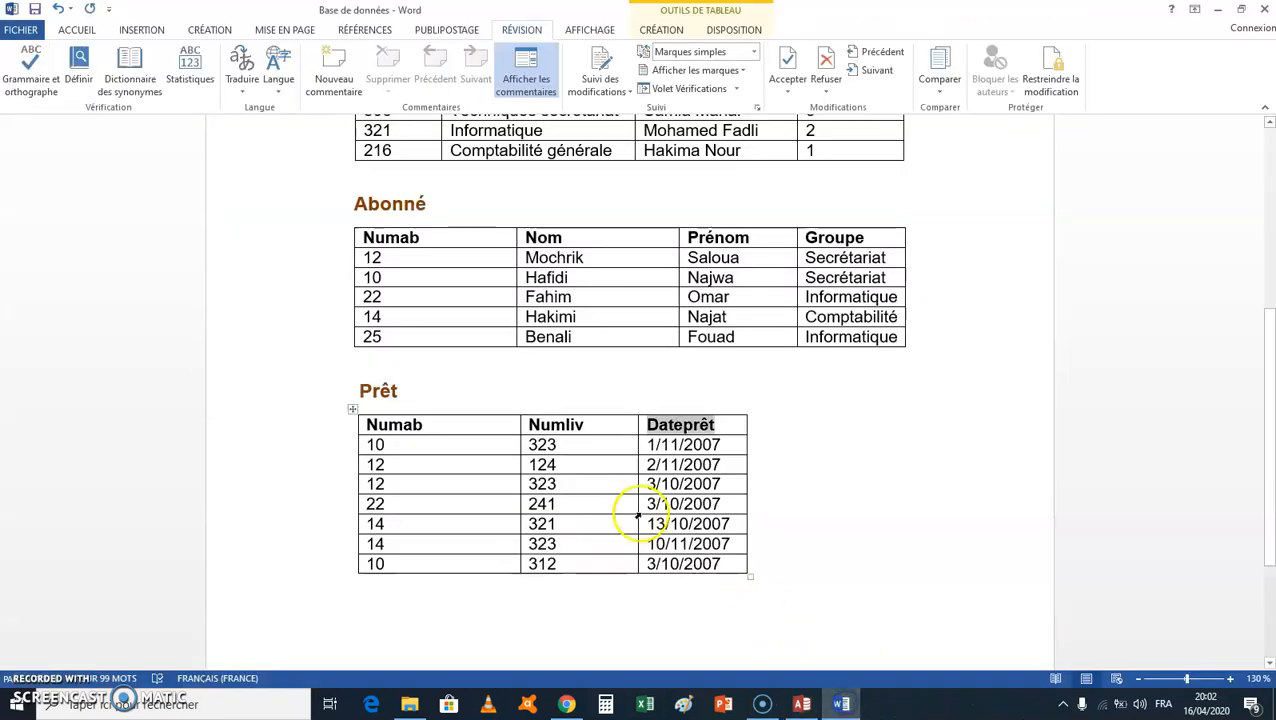
pyautogui.click(407, 446)
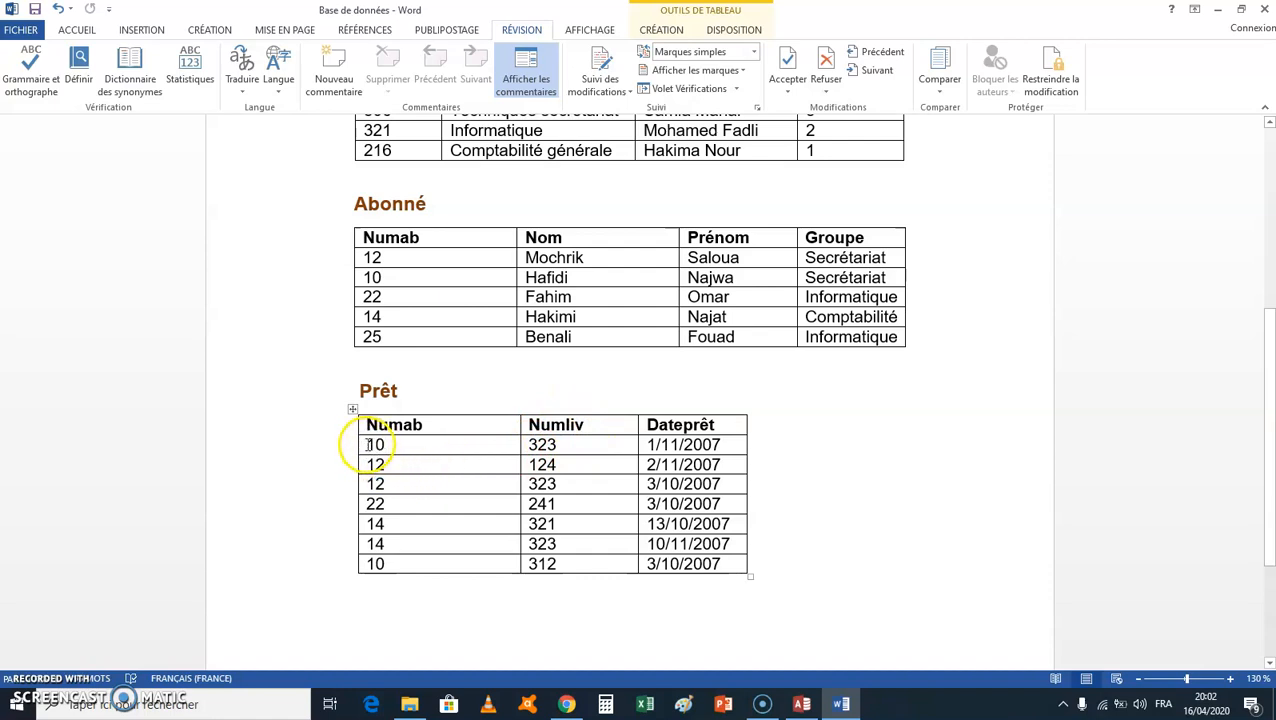
pyautogui.moveTo(364, 445); pyautogui.dragTo(418, 449)
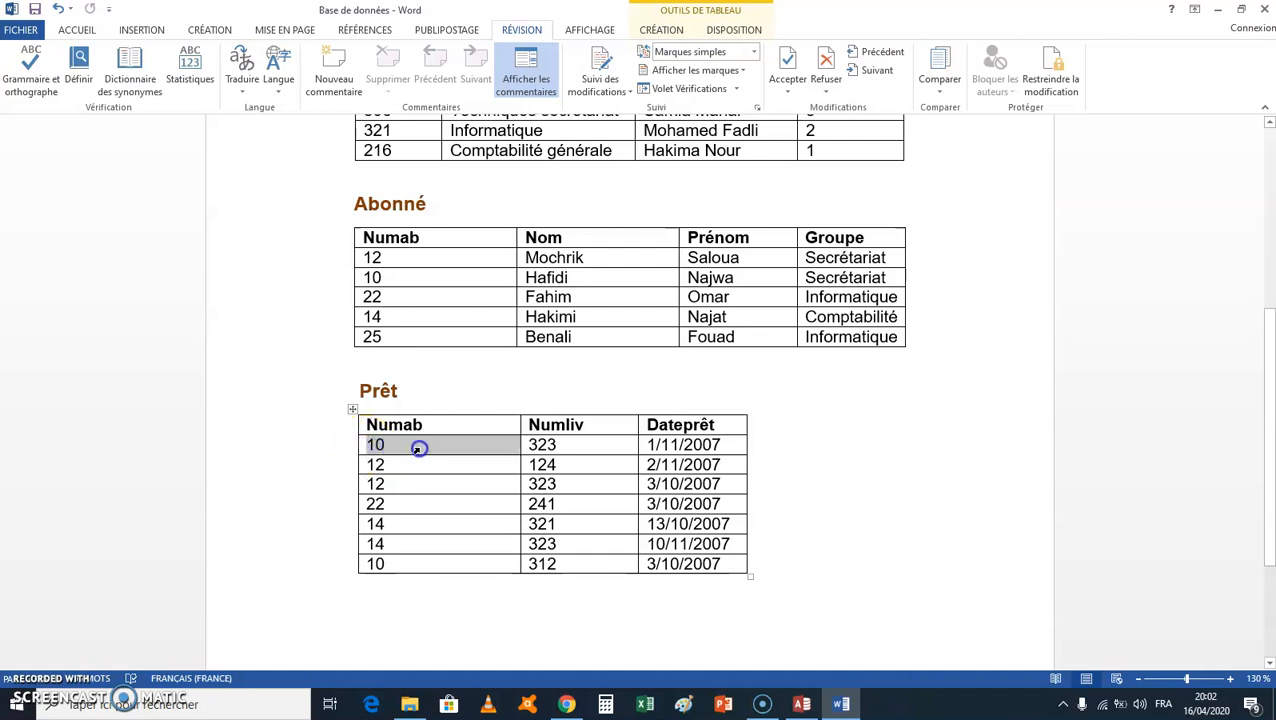
pyautogui.moveTo(498, 450); pyautogui.dragTo(535, 447)
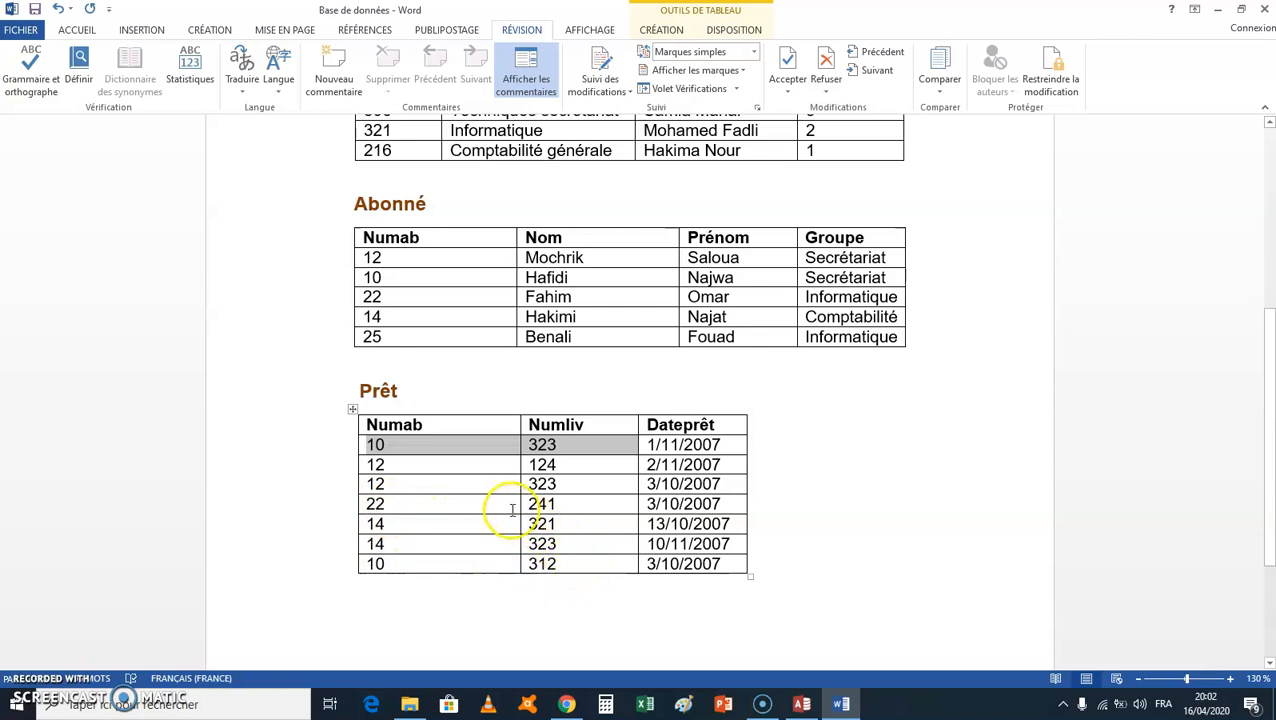
pyautogui.moveTo(361, 507); pyautogui.dragTo(584, 510)
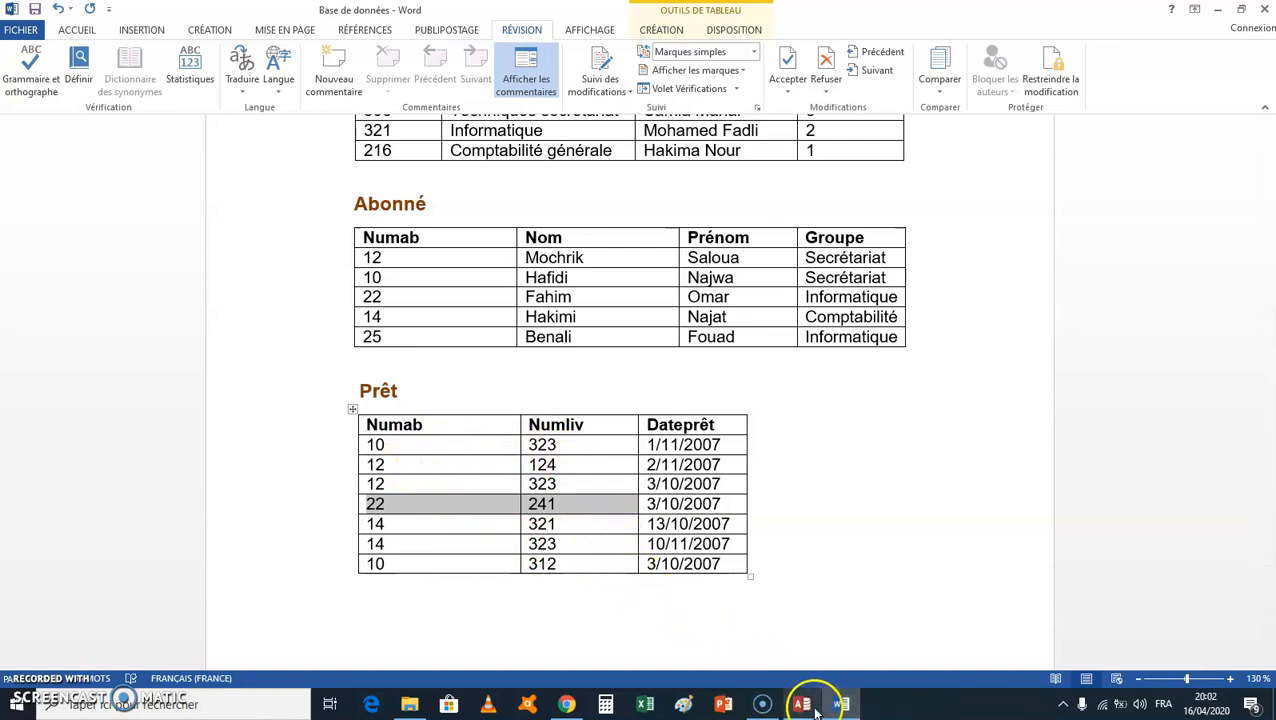
pyautogui.click(800, 560)
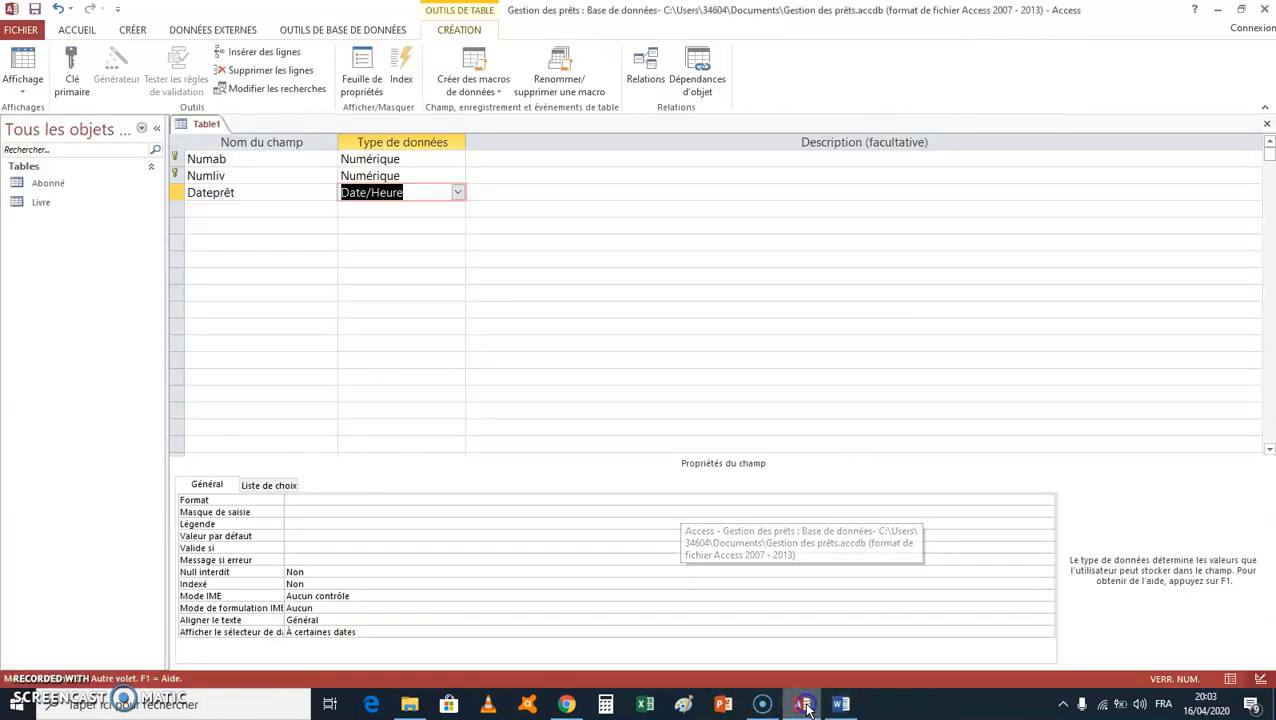
# Step: Close the design of the table with the Numab, Numliv and Dateprêt fields and save it as Pret
pyautogui.click(1267, 124)
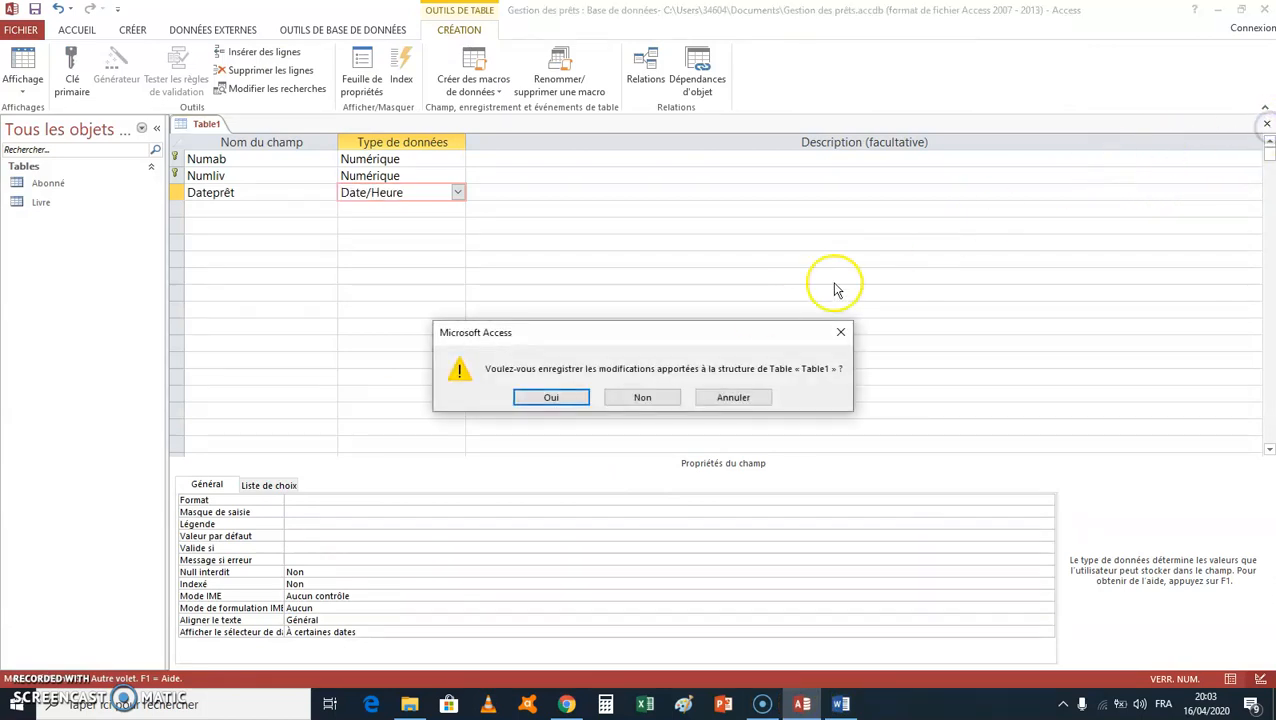
pyautogui.click(556, 398)
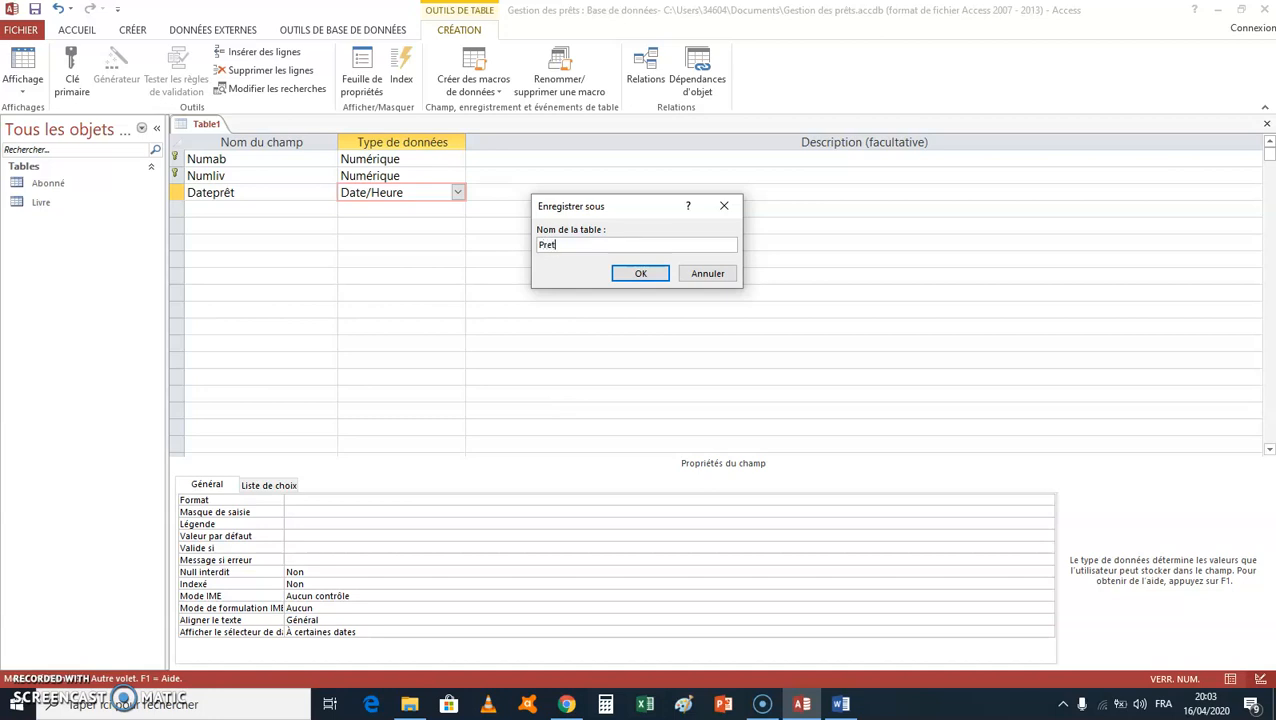
pyautogui.click(643, 274)
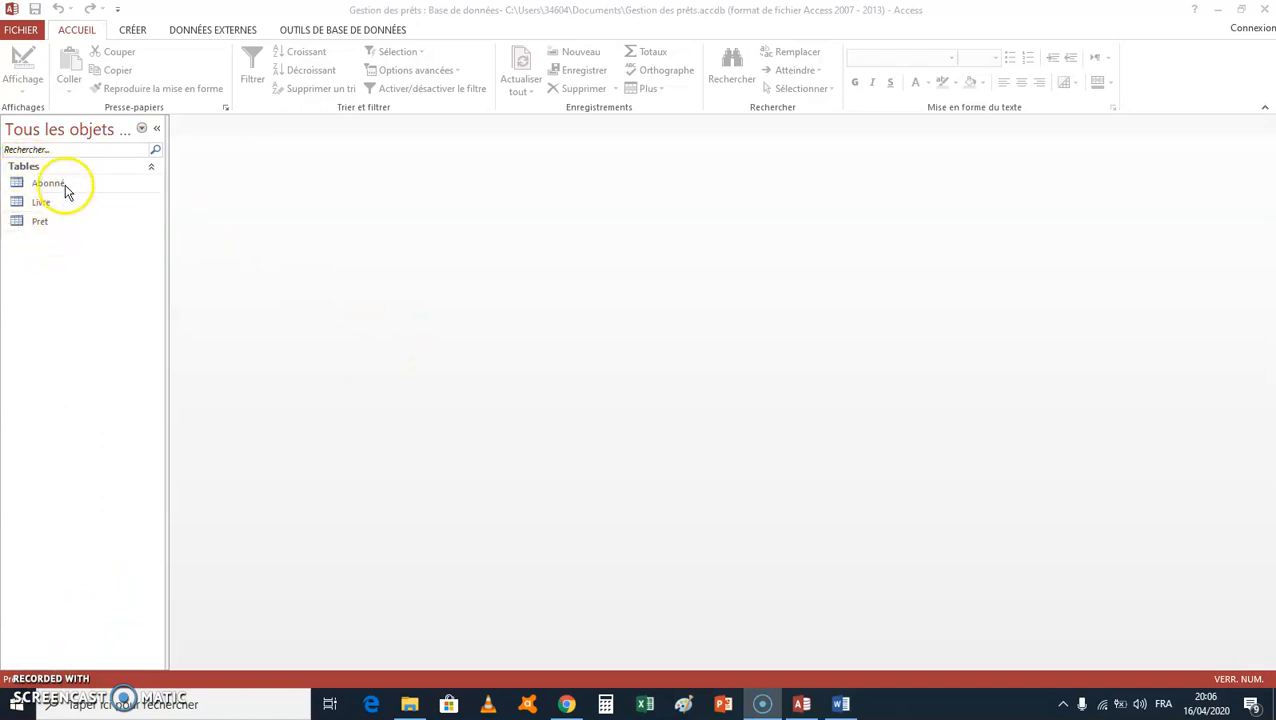
# Step: Open the database's relationships layout and add the Abonné, Livre and Pret tables to it
pyautogui.click(360, 32)
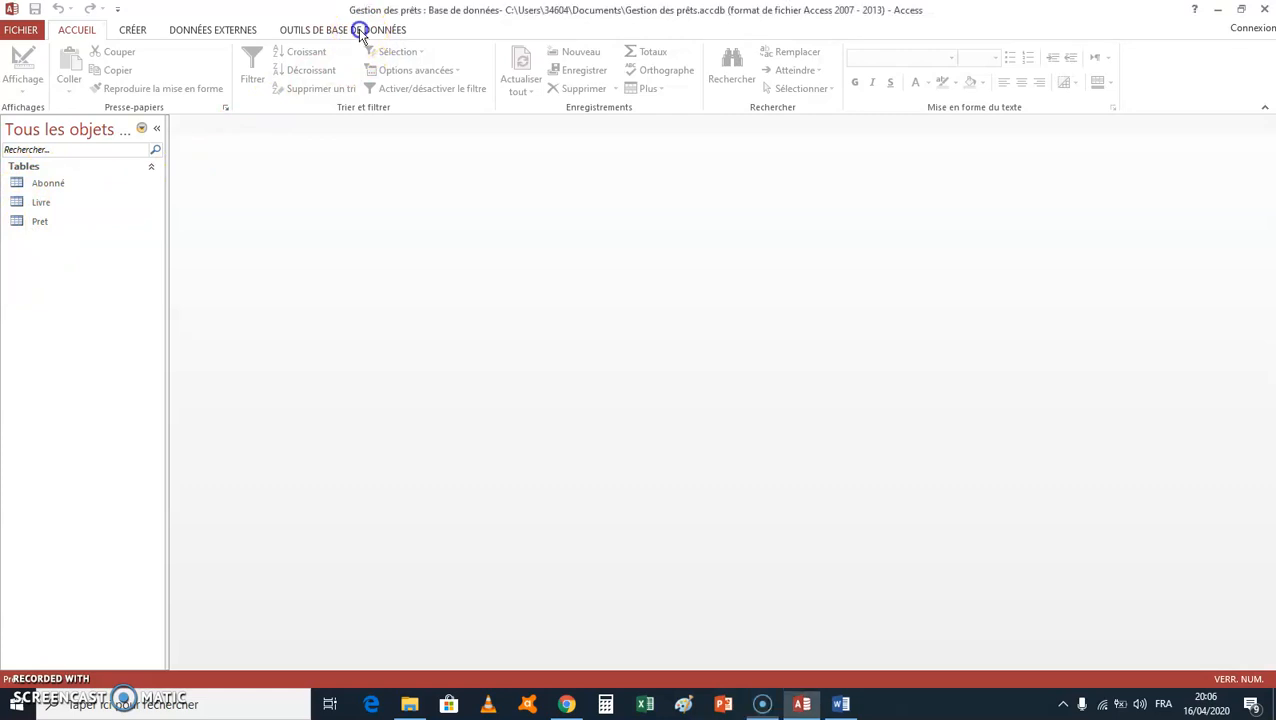
pyautogui.click(360, 30)
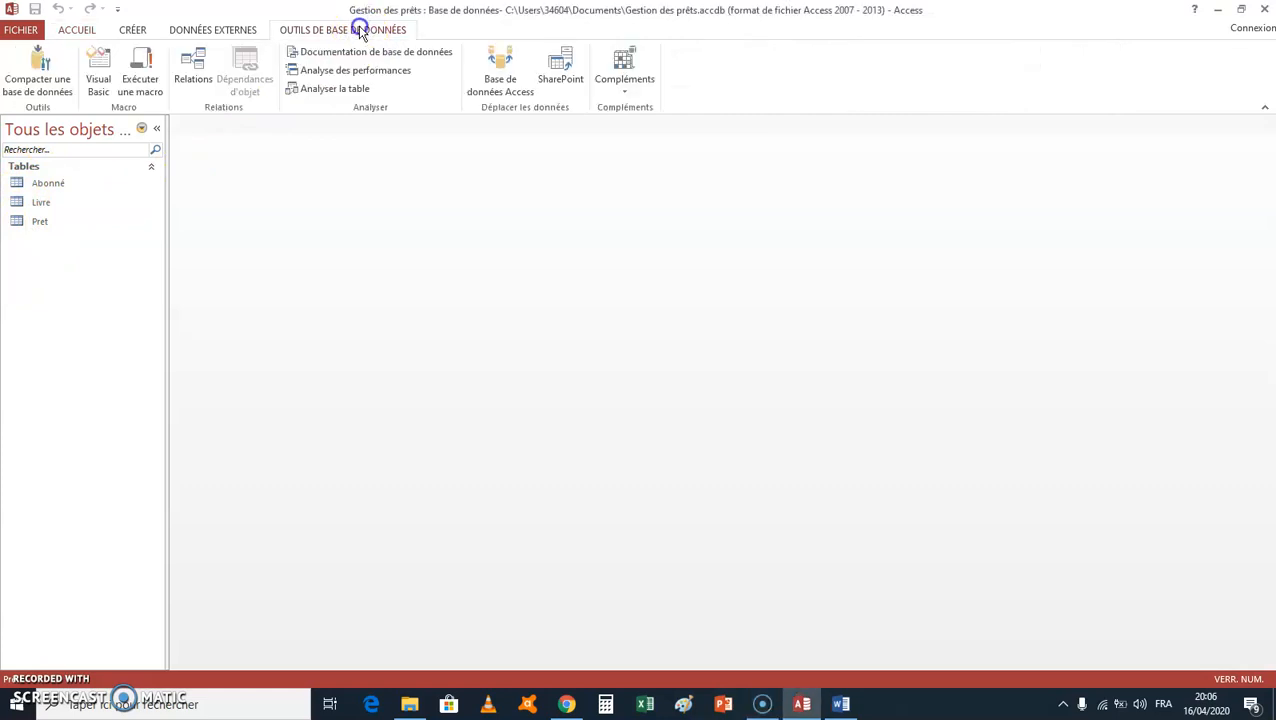
pyautogui.click(196, 66)
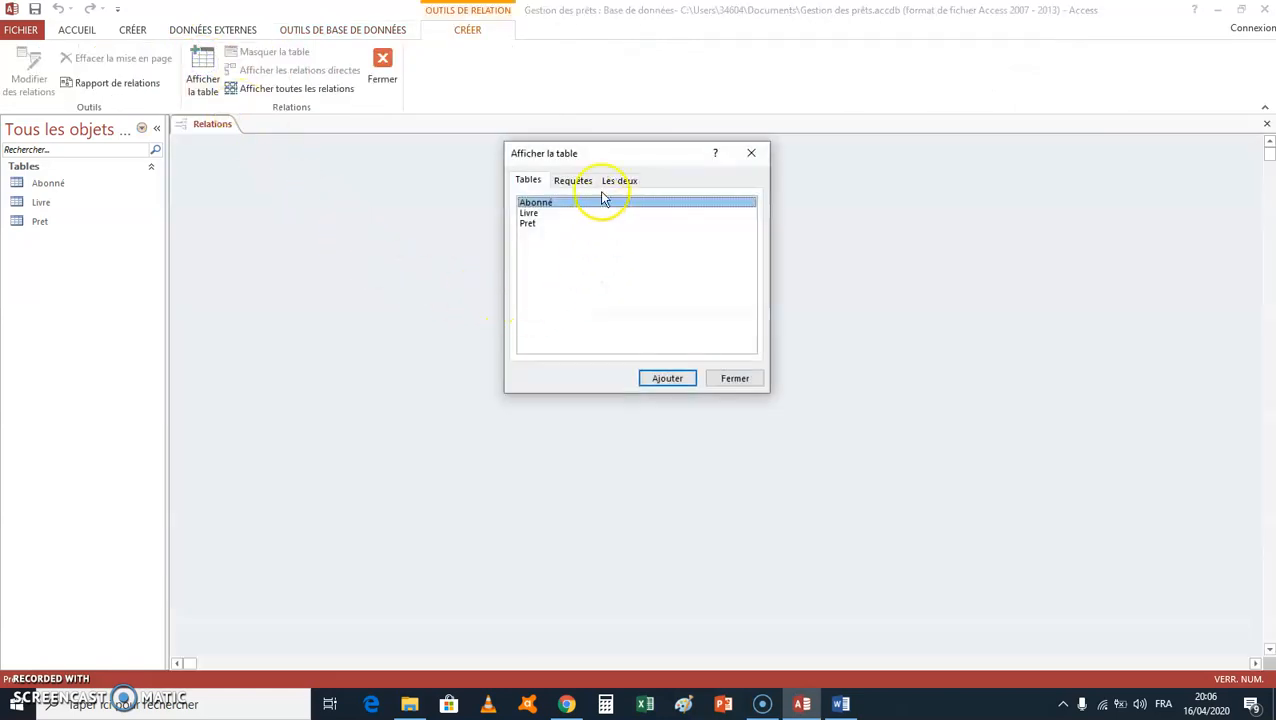
pyautogui.moveTo(614, 158); pyautogui.dragTo(611, 187)
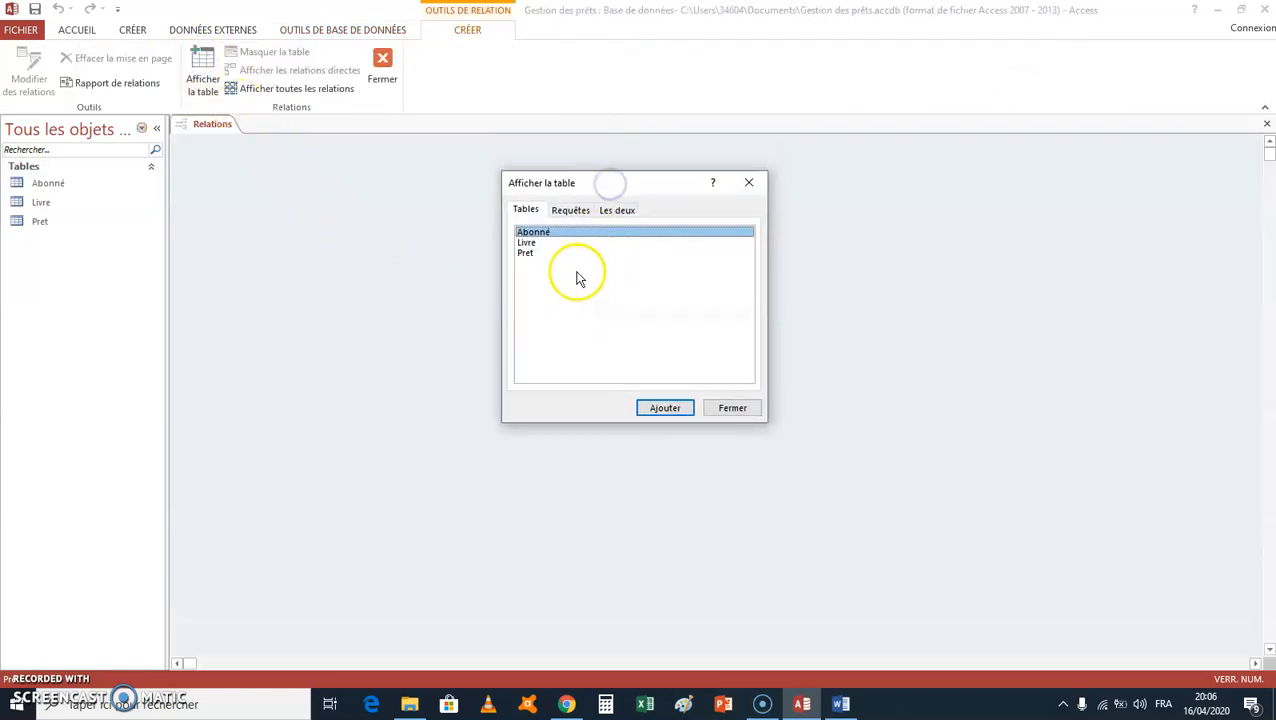
pyautogui.click(665, 410)
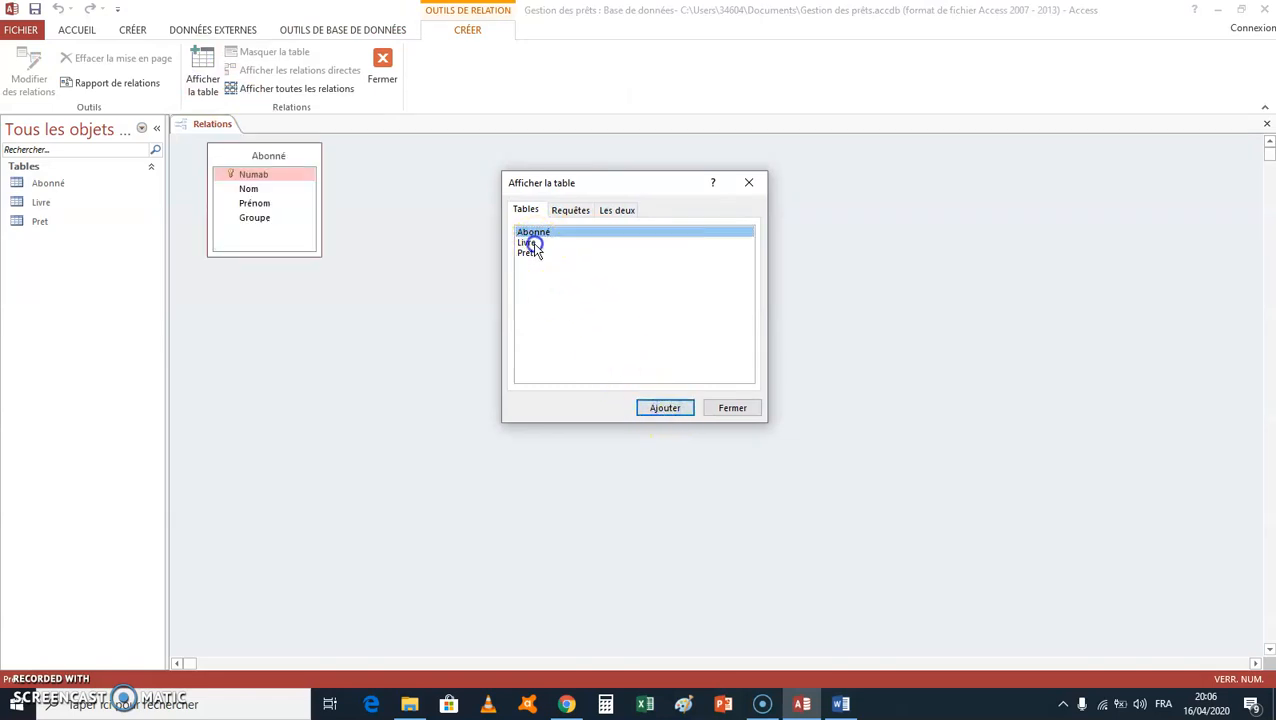
pyautogui.click(530, 243)
pyautogui.click(663, 408)
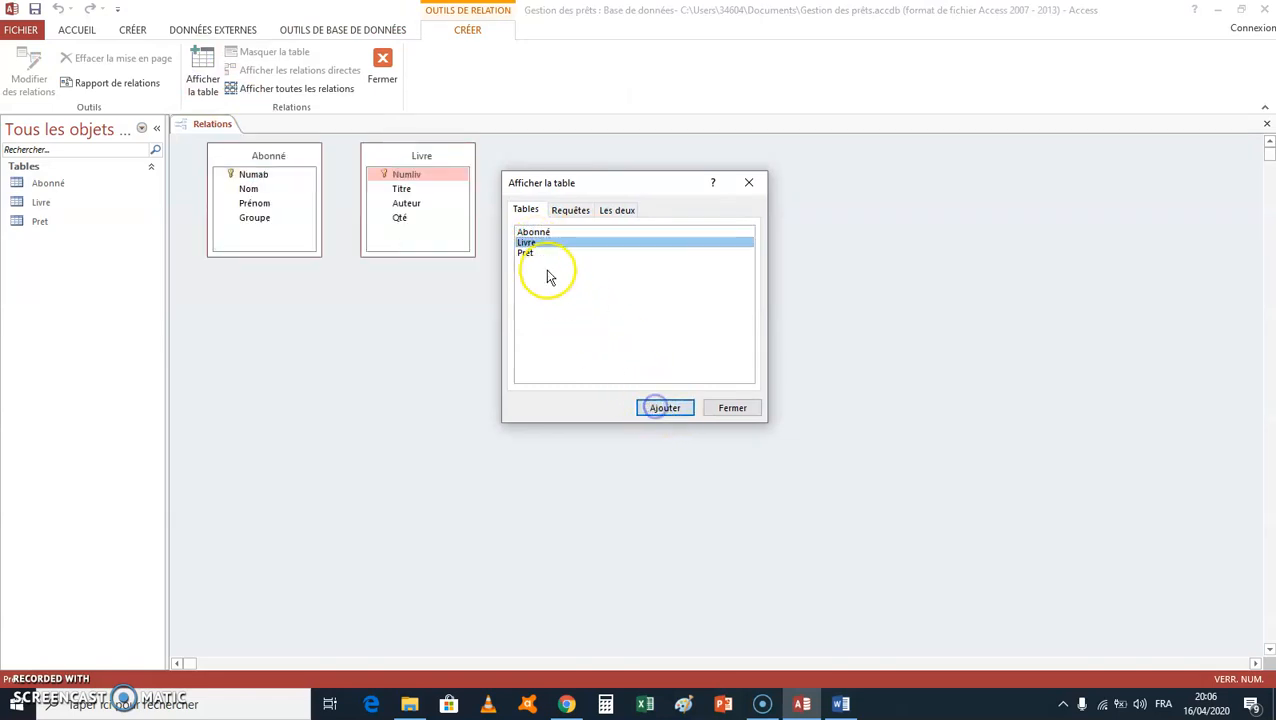
pyautogui.click(527, 254)
pyautogui.click(662, 408)
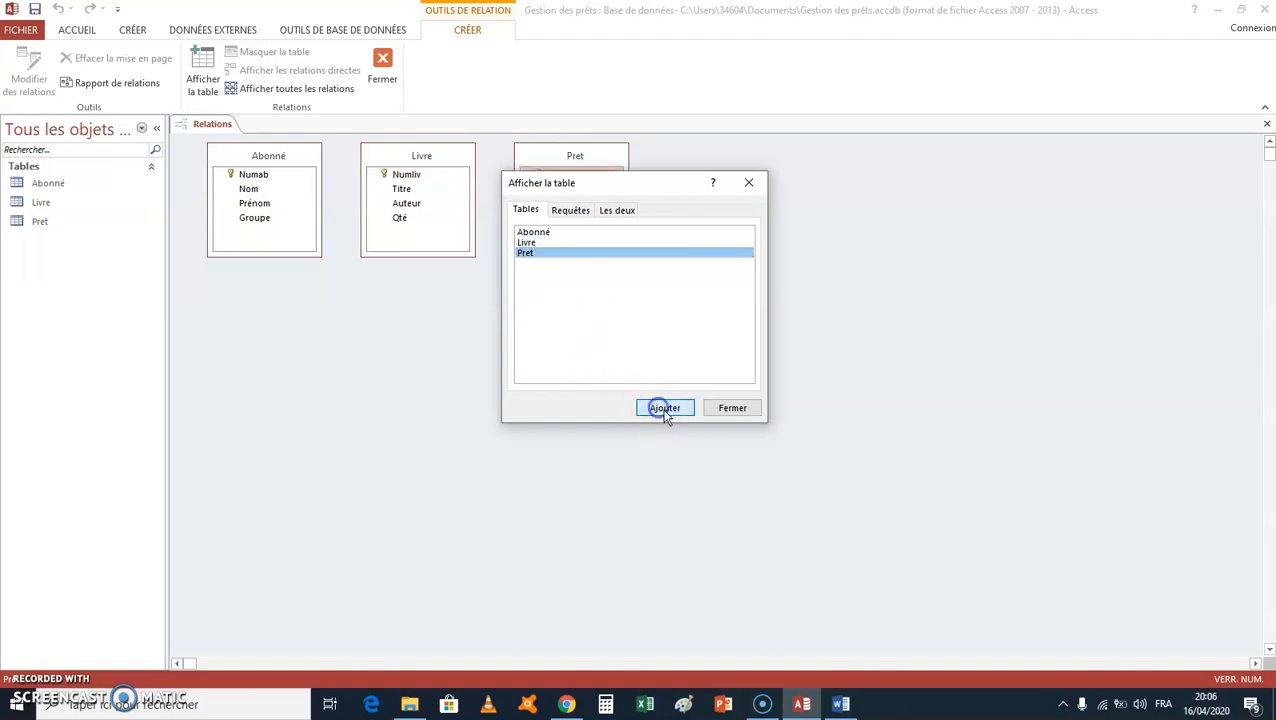
pyautogui.click(733, 412)
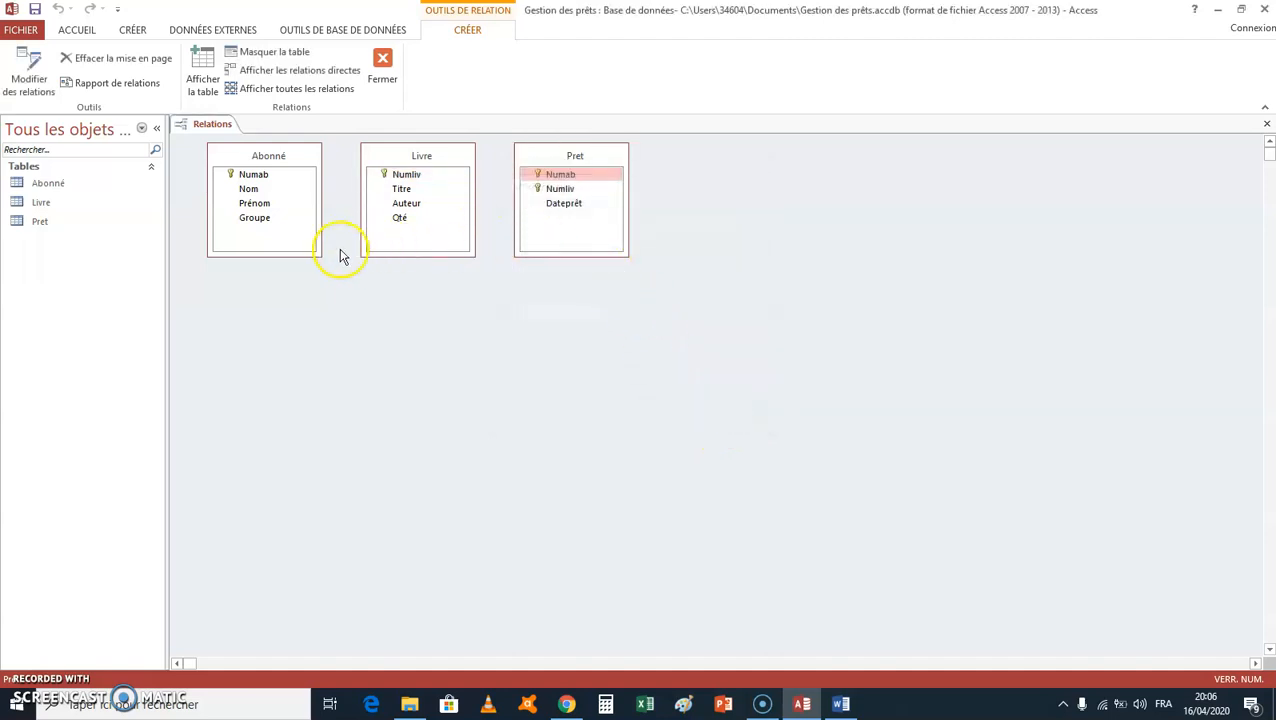
# Step: Rearrange the tables in the relationships layout so that Pret sits lower, between Livre and Abonné
pyautogui.moveTo(270, 157); pyautogui.dragTo(531, 302)
pyautogui.moveTo(413, 158); pyautogui.dragTo(331, 167)
pyautogui.moveTo(561, 159); pyautogui.dragTo(493, 188)
pyautogui.click(559, 314)
pyautogui.moveTo(553, 303); pyautogui.dragTo(715, 180)
pyautogui.moveTo(503, 182); pyautogui.dragTo(516, 260)
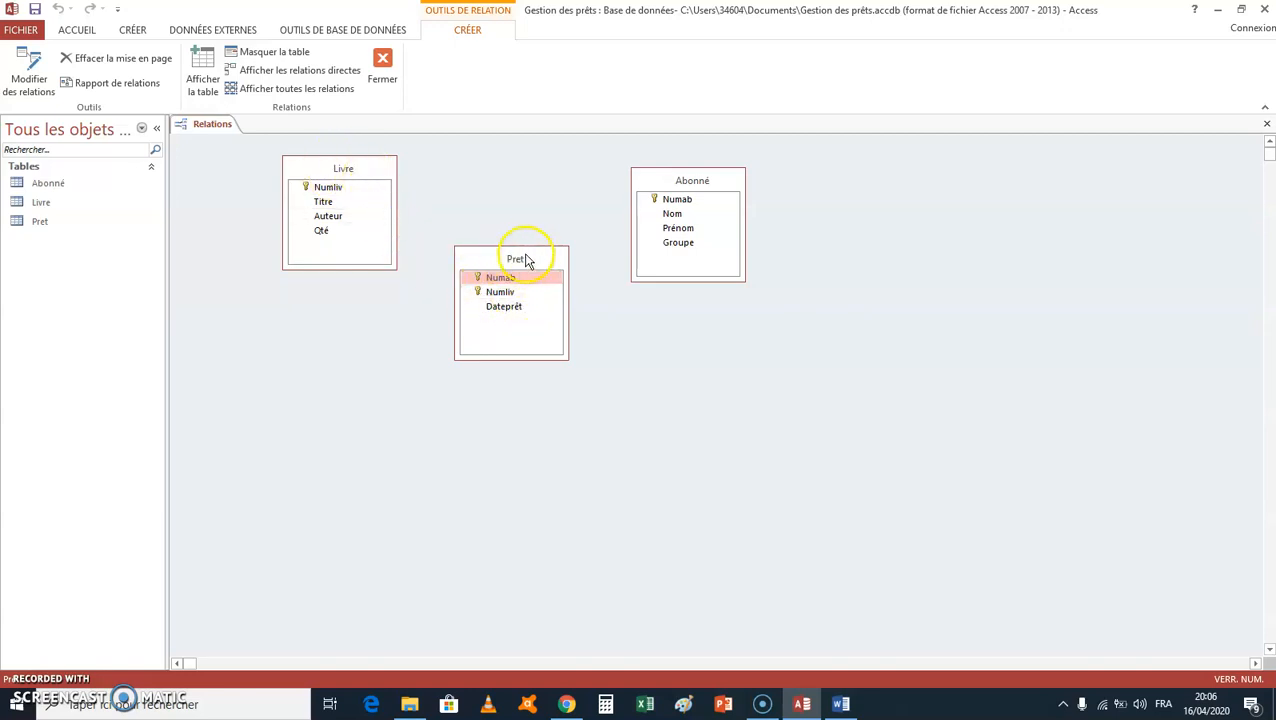
# Step: Create a relationship from Livre's Numliv to Pret's Numliv with referential integrity enforced
pyautogui.moveTo(331, 190); pyautogui.dragTo(395, 240)
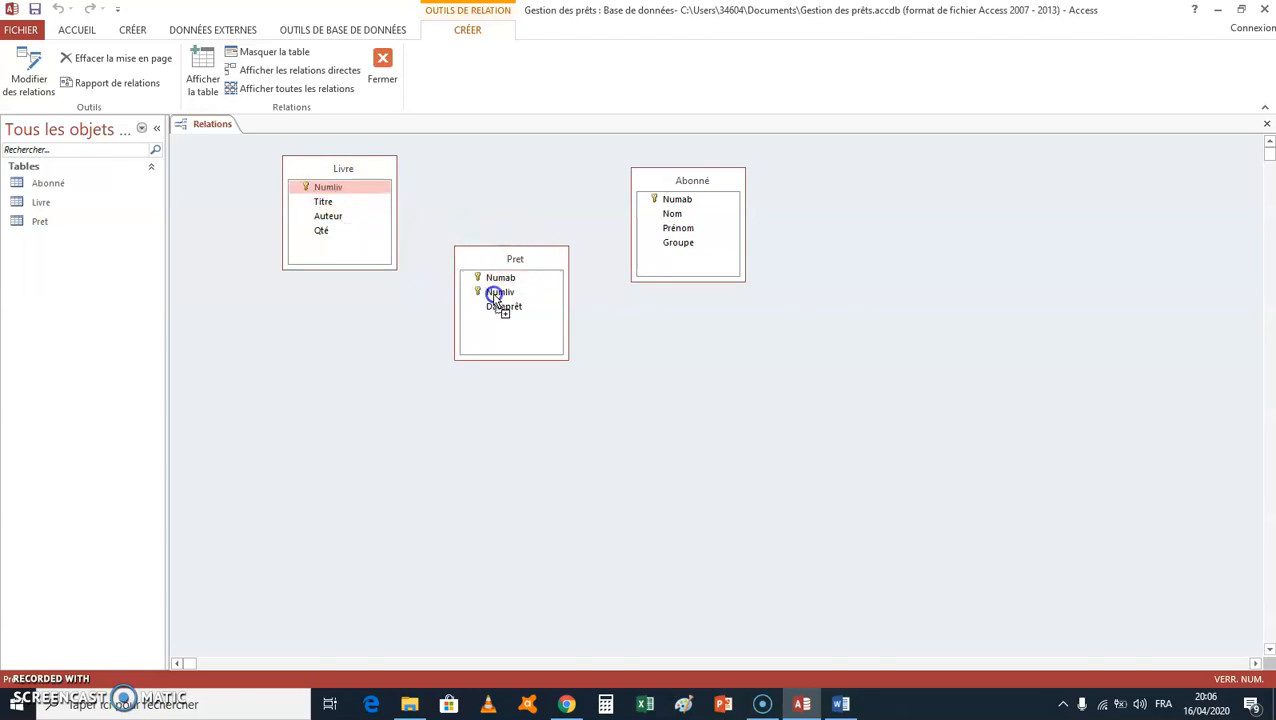
pyautogui.moveTo(493, 294); pyautogui.dragTo(494, 296)
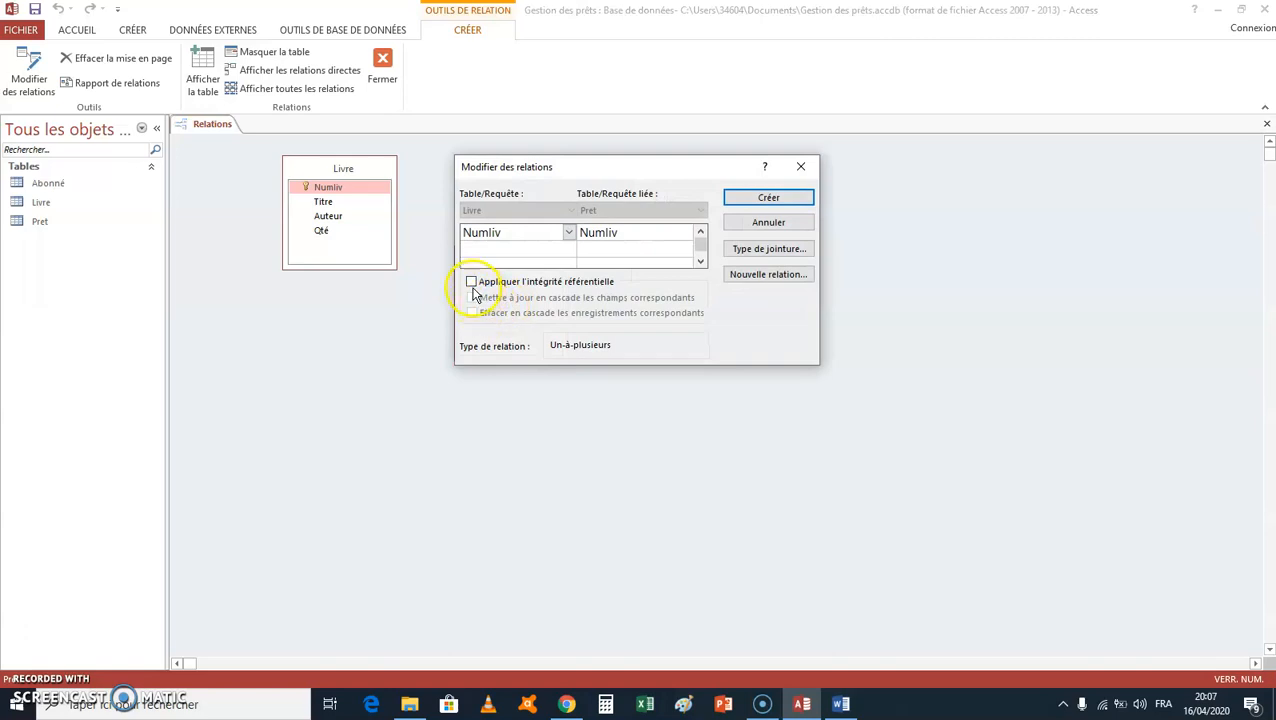
pyautogui.click(472, 285)
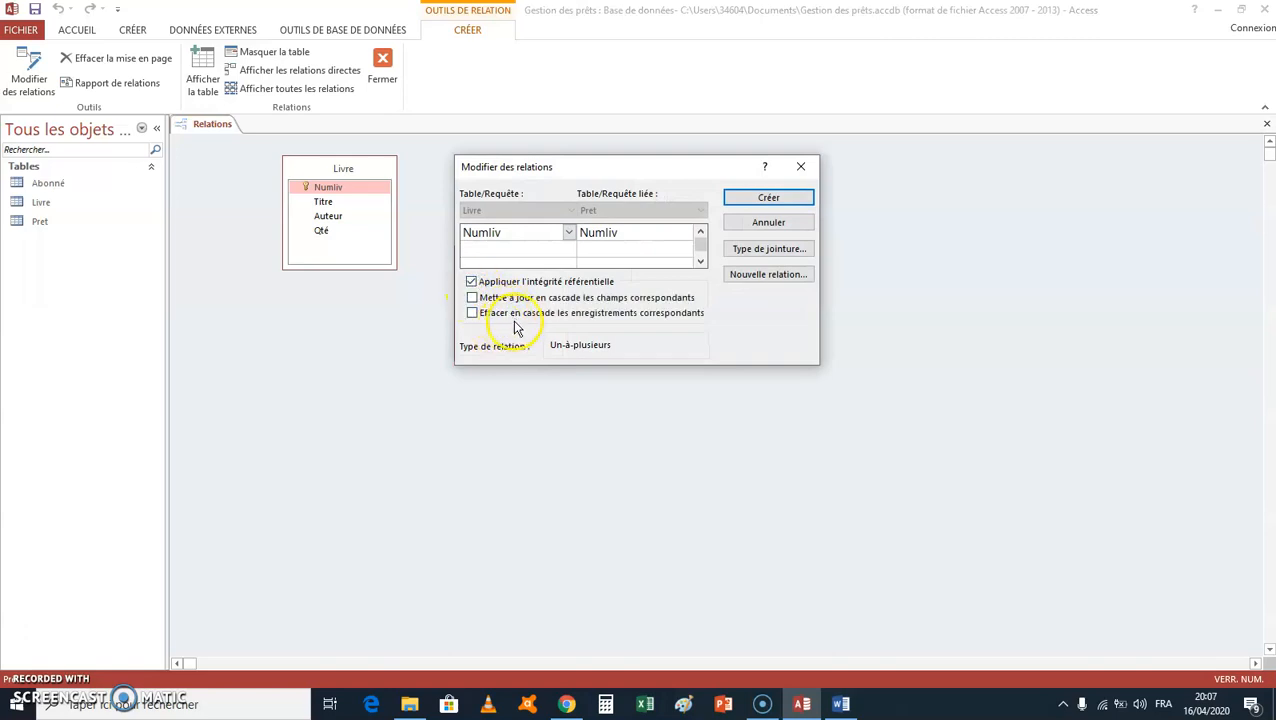
pyautogui.click(750, 199)
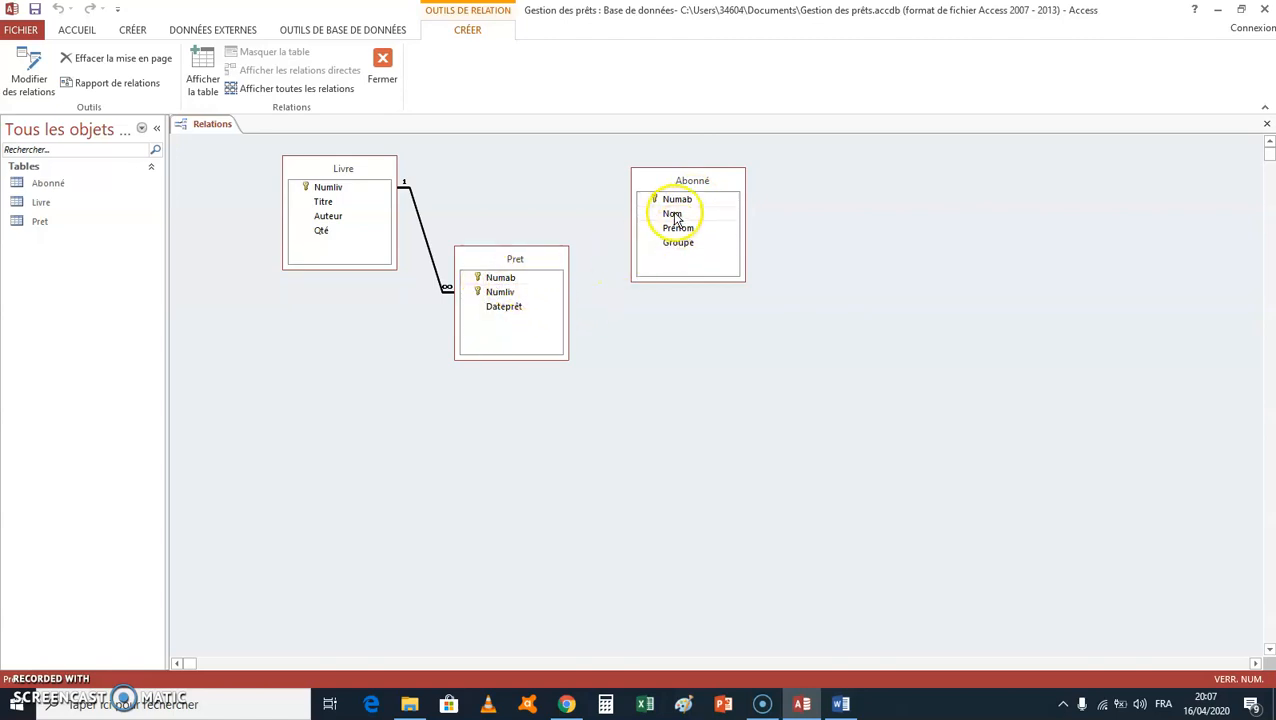
# Step: Create a relationship from Abonné's Numab to Pret's Numab with referential integrity enforced, and close the relationships layout, saving its changes
pyautogui.moveTo(667, 202); pyautogui.dragTo(505, 281)
pyautogui.click(470, 283)
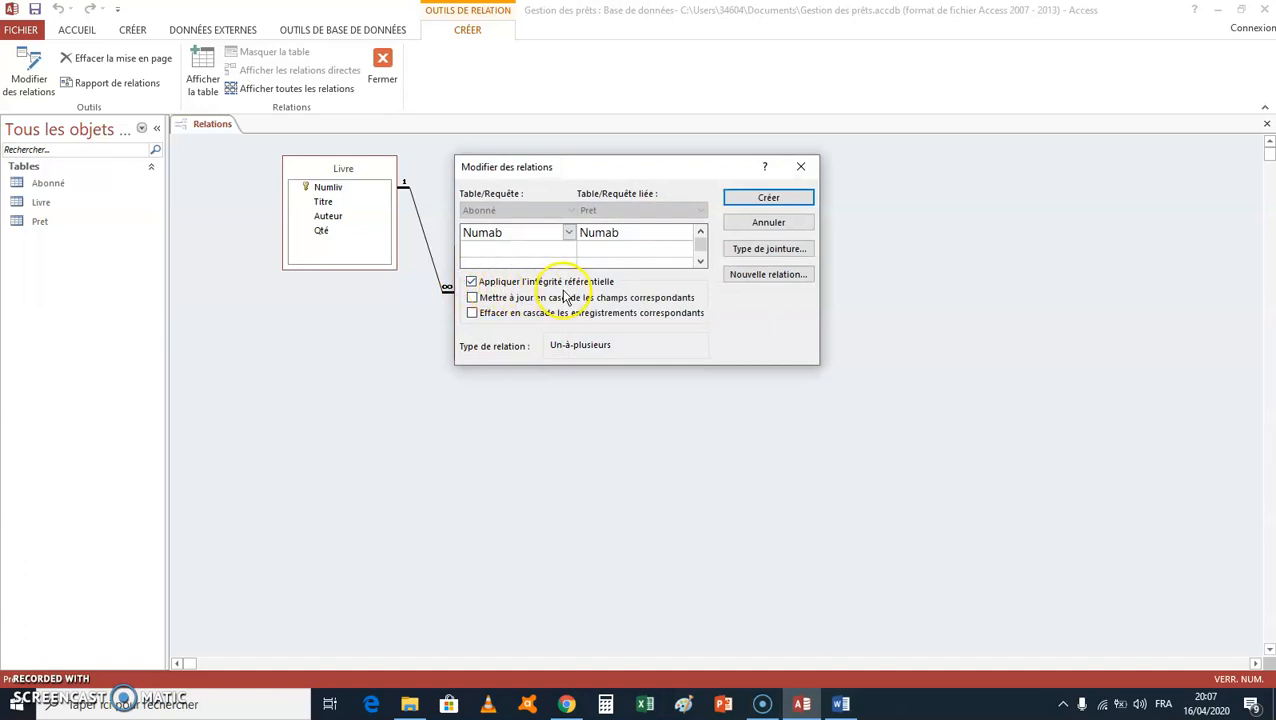
pyautogui.click(764, 201)
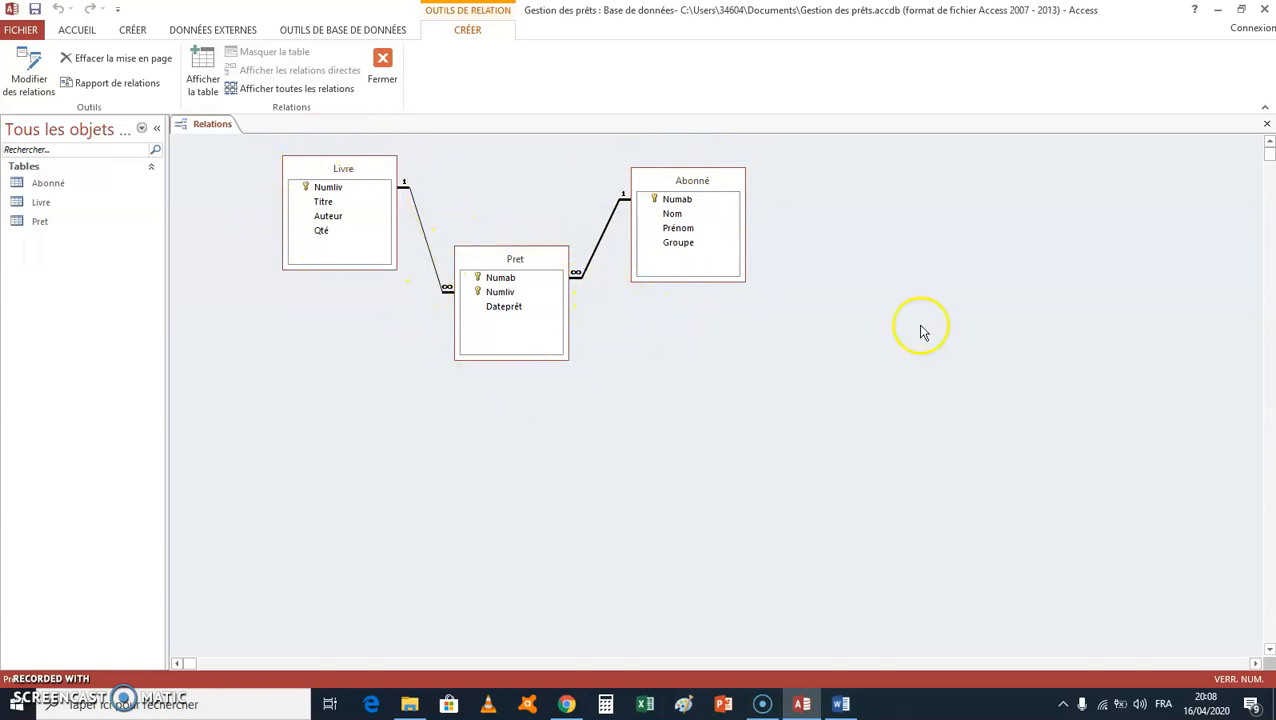
pyautogui.click(1266, 127)
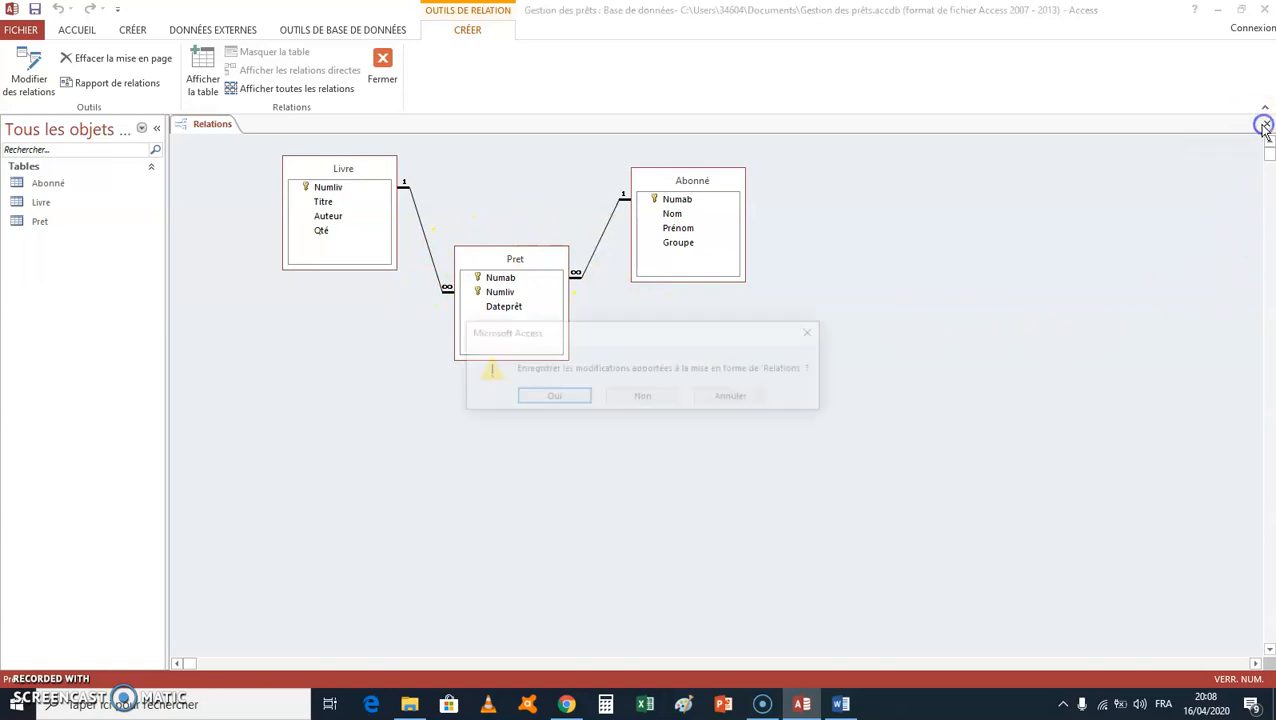
pyautogui.click(555, 398)
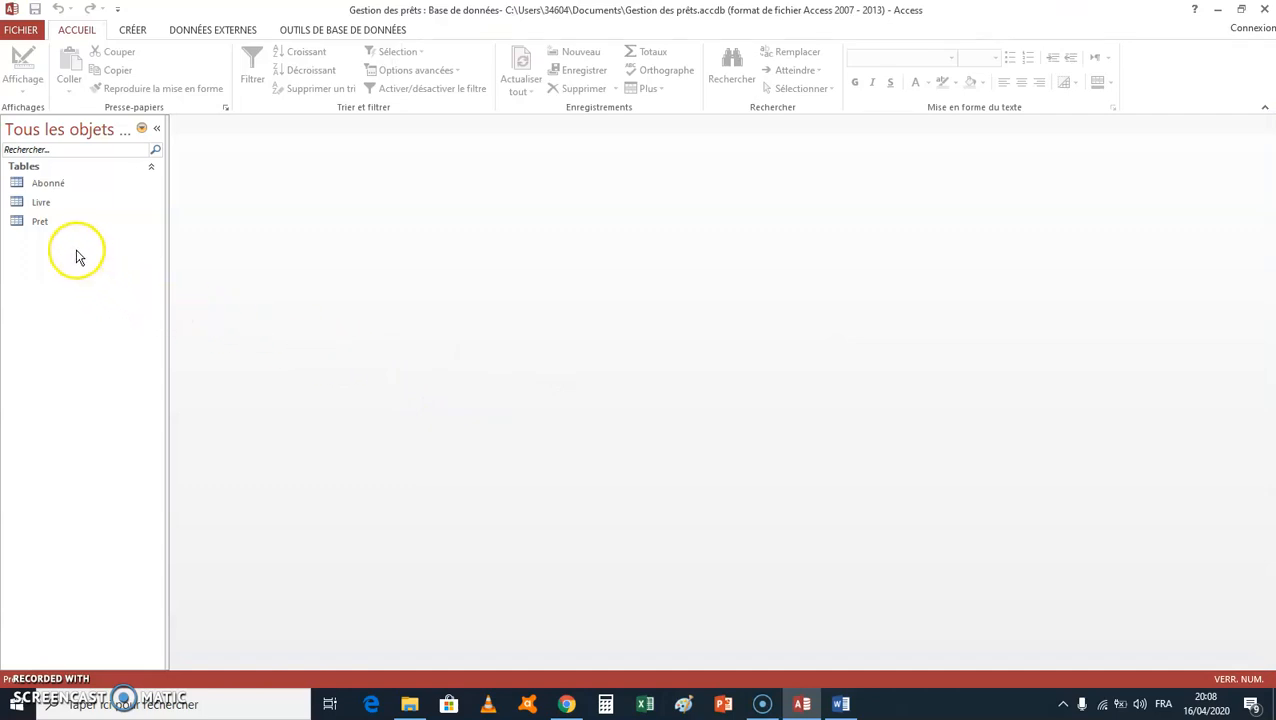
# Step: Open the Livre table in datasheet view
pyautogui.click(45, 203)
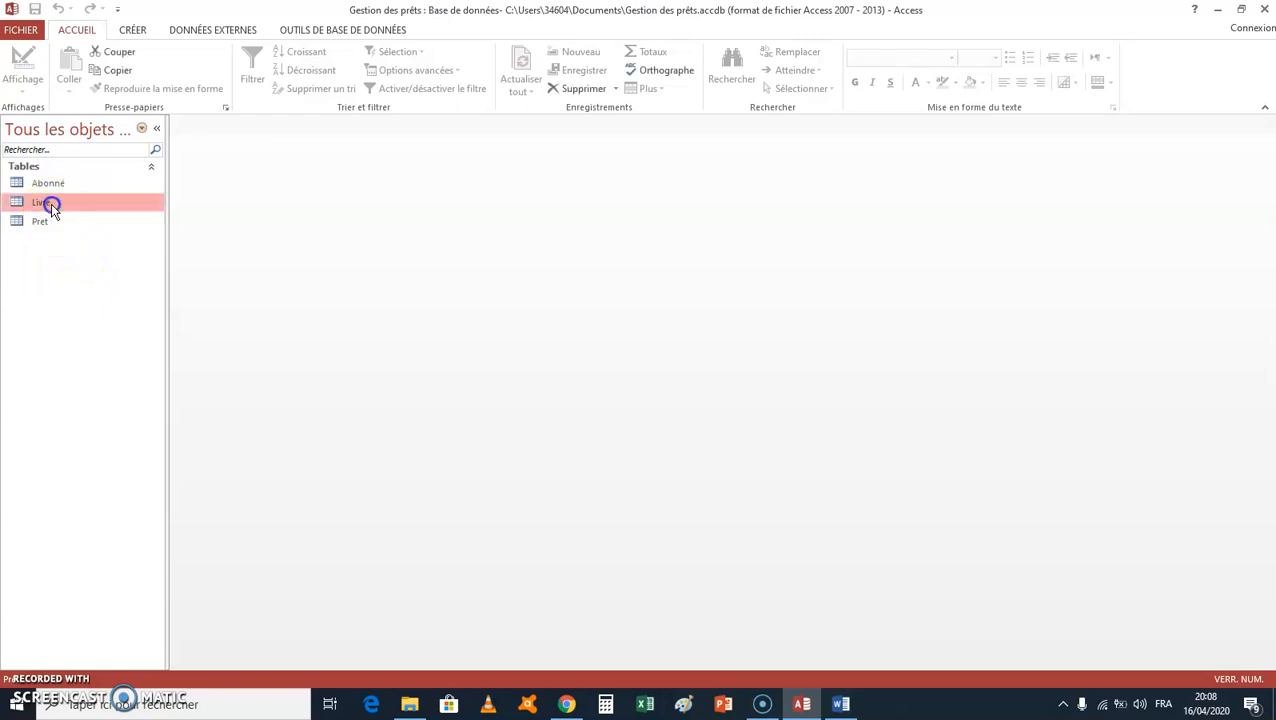
pyautogui.doubleClick(33, 203)
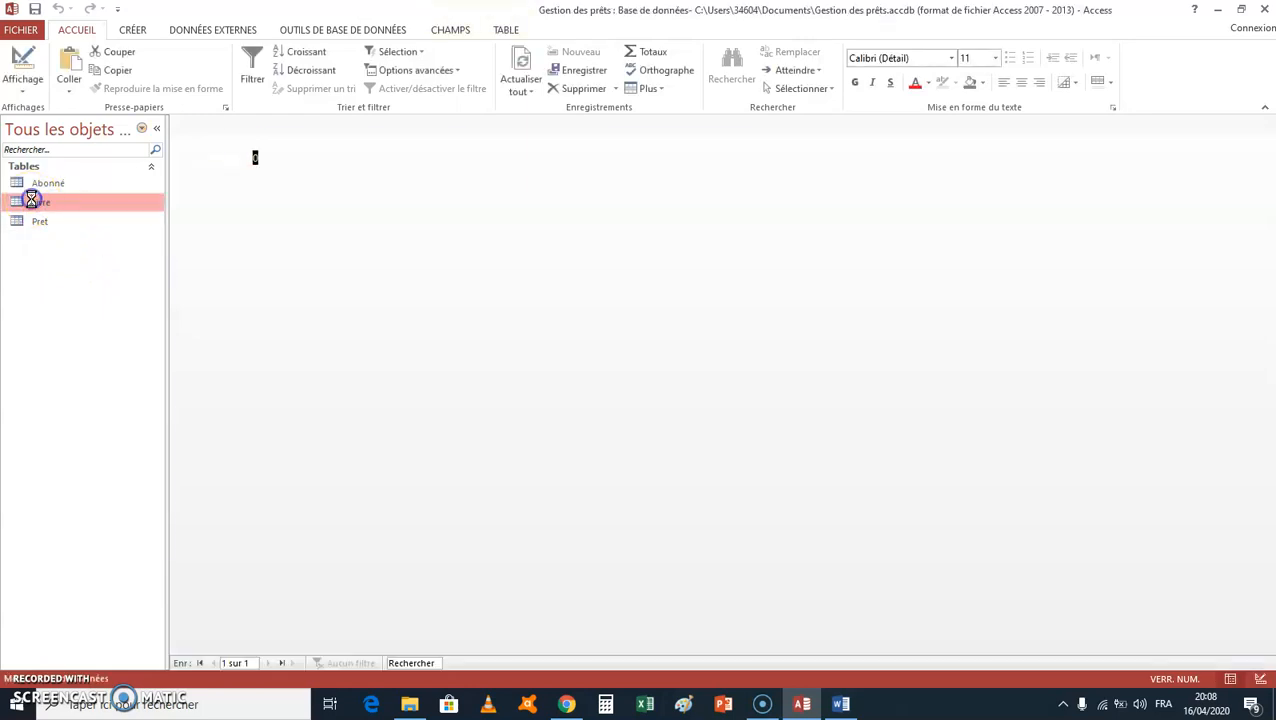